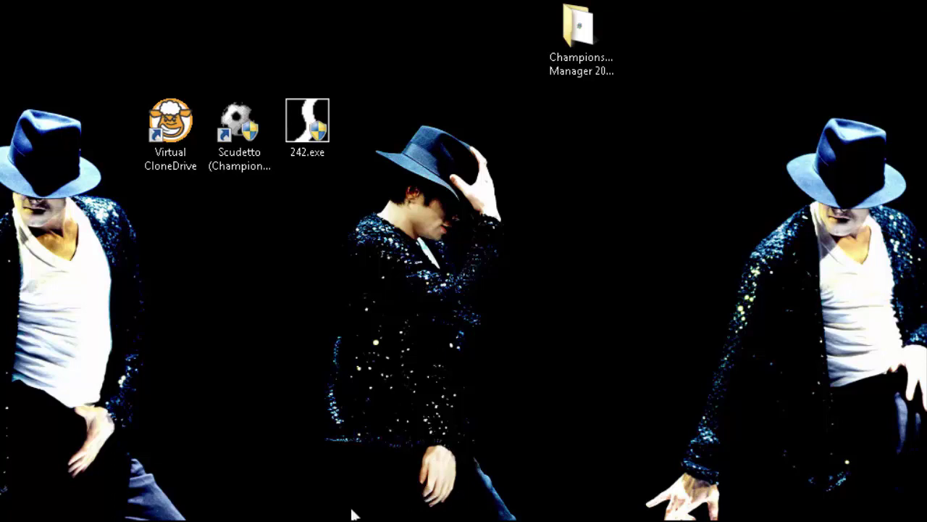
Step: Launch the Championship Manager 01/02 Editor from the installed programs
click(226, 171)
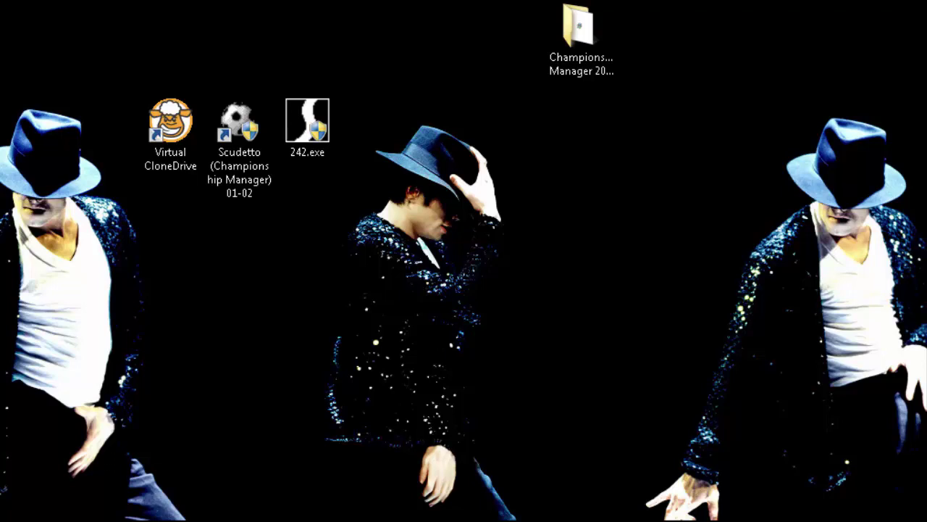
key(super)
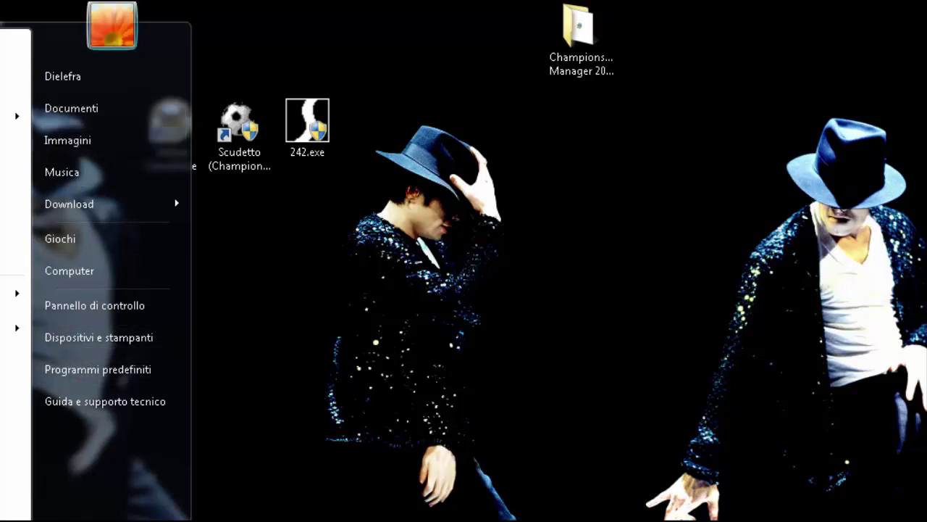
scroll(14, 326, up, 3)
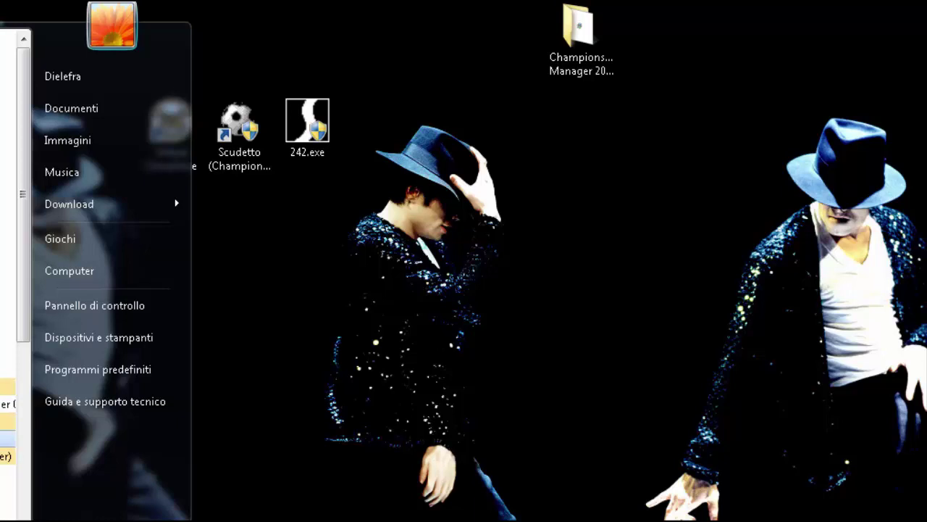
right_click(1, 21)
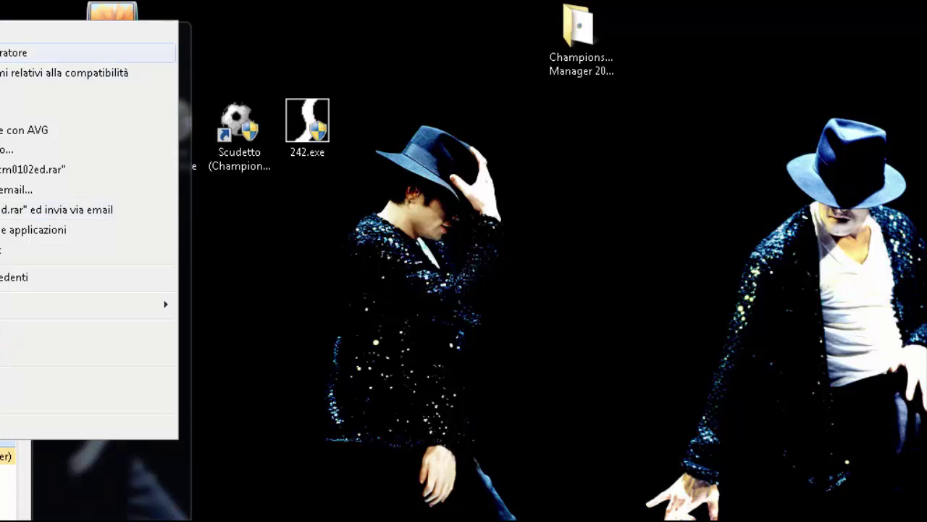
key(Escape)
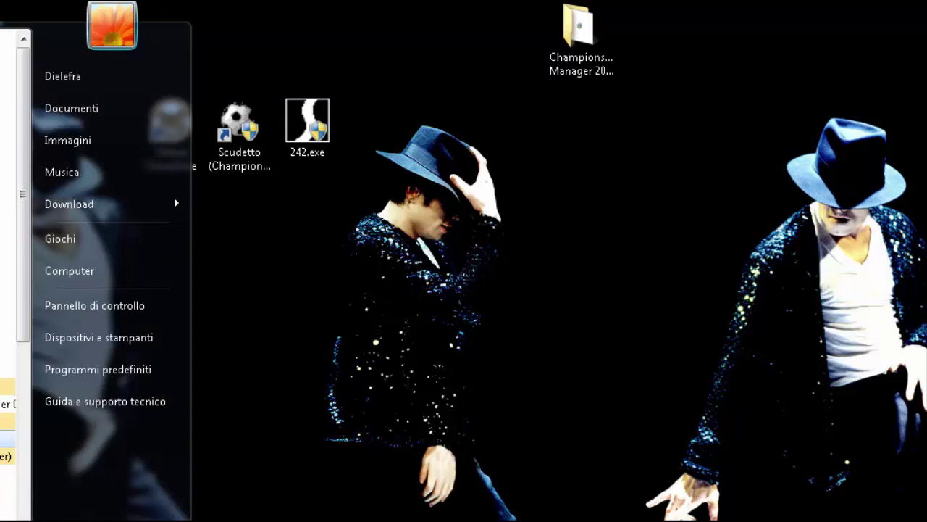
key(Return)
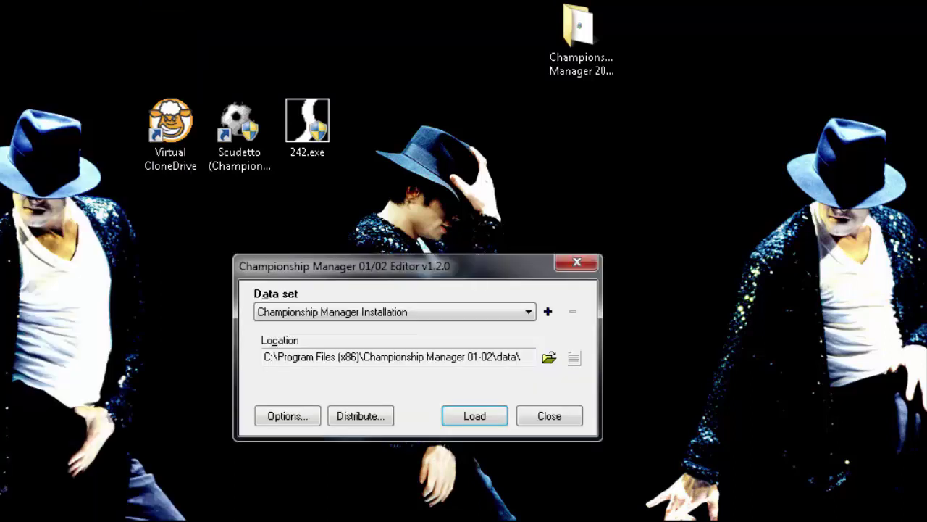
Step: Load the Championship Manager Installation data set with validation and accept the validation result
drag(384, 265, 526, 187)
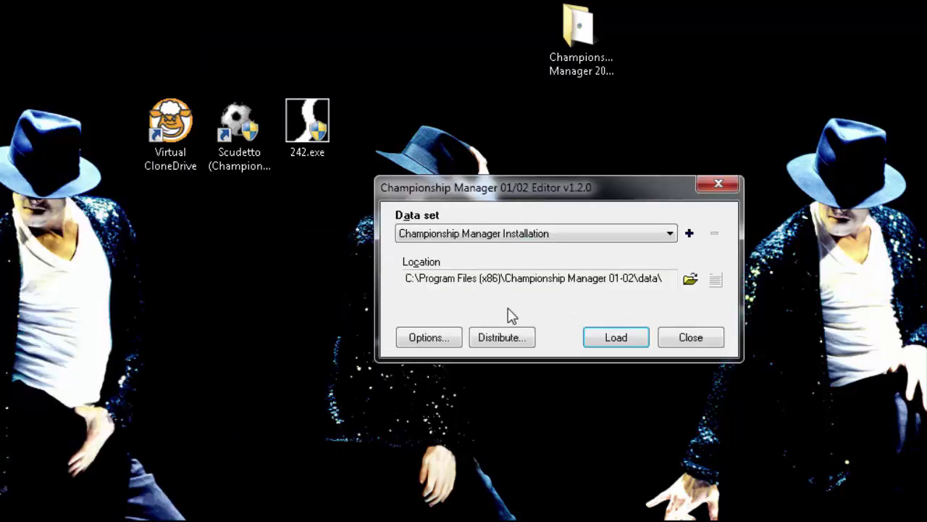
click(664, 278)
mouse_move(593, 184)
mouse_down()
mouse_move(594, 167)
mouse_move(589, 184)
mouse_up()
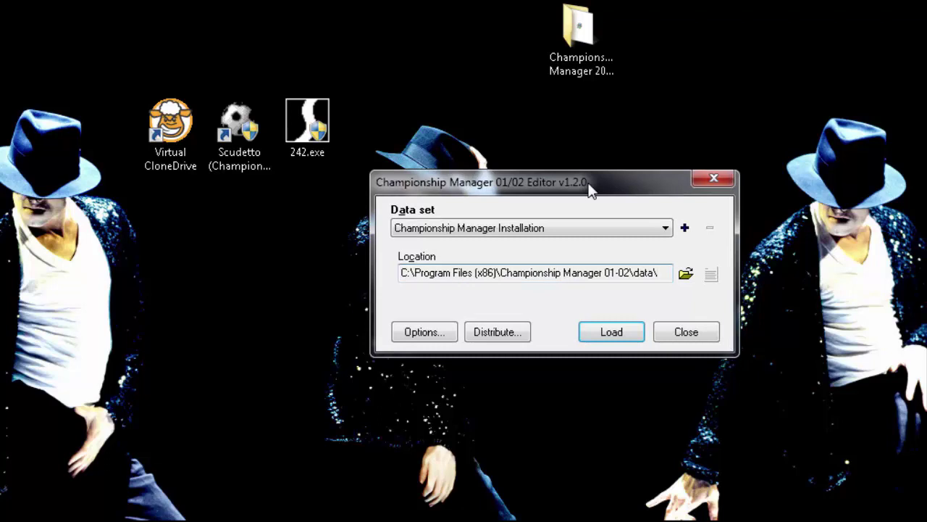
click(597, 338)
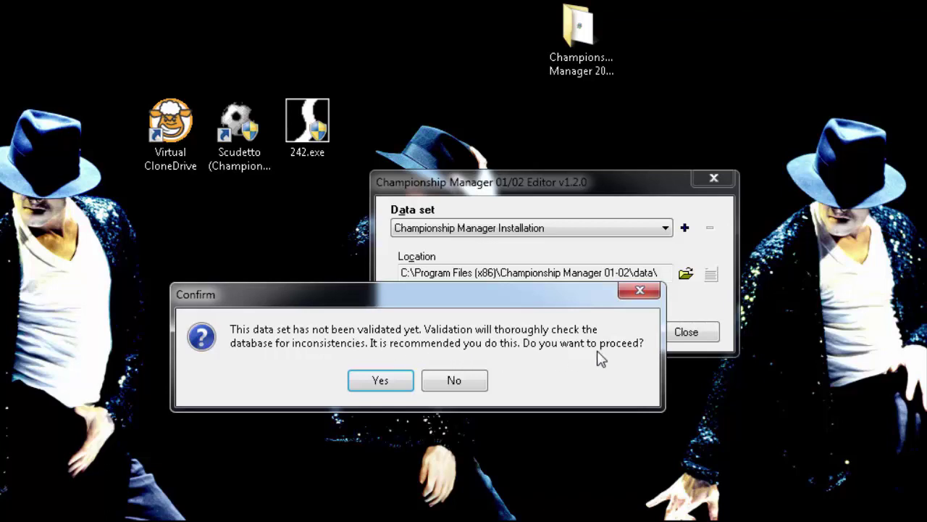
click(382, 379)
drag(421, 323, 436, 310)
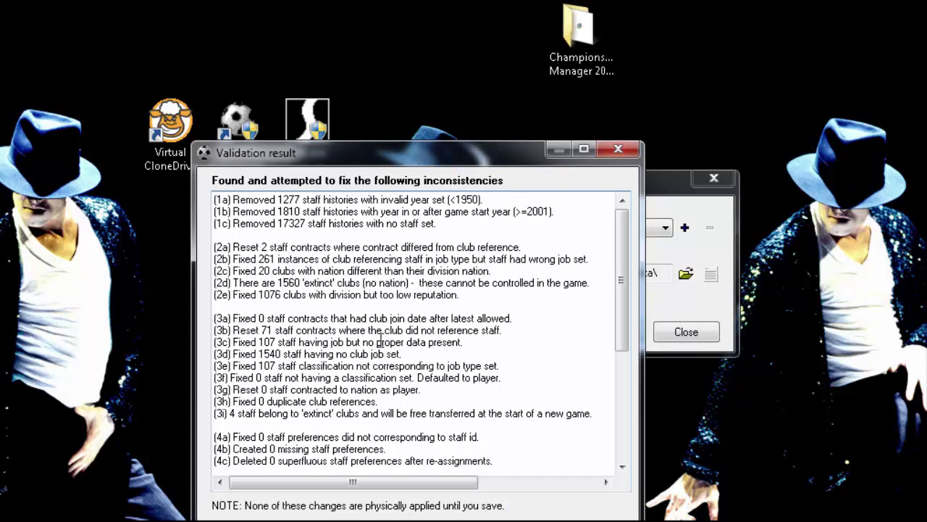
mouse_move(627, 263)
mouse_down()
mouse_move(631, 363)
mouse_move(629, 256)
mouse_up()
key(Return)
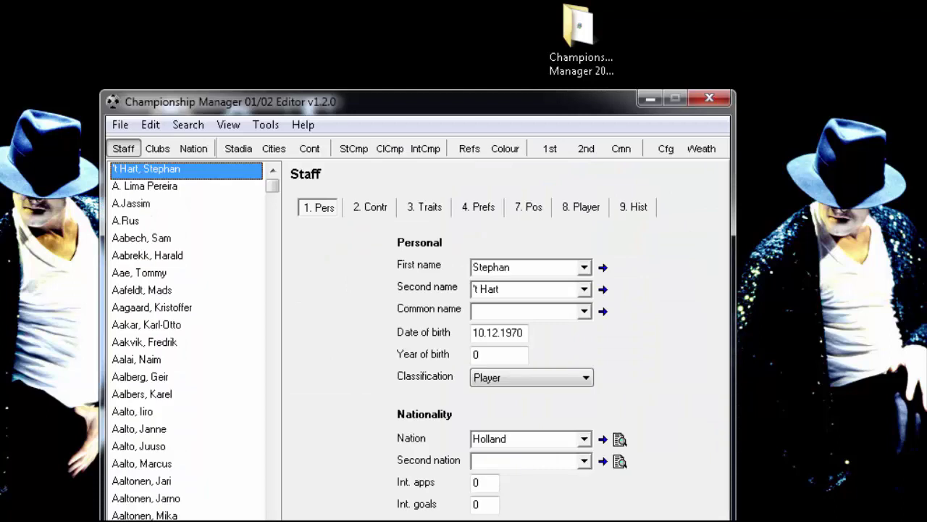
Step: Examine the first staff record's personal details, contract, mental traits and club and staff preferences
drag(471, 107, 471, 38)
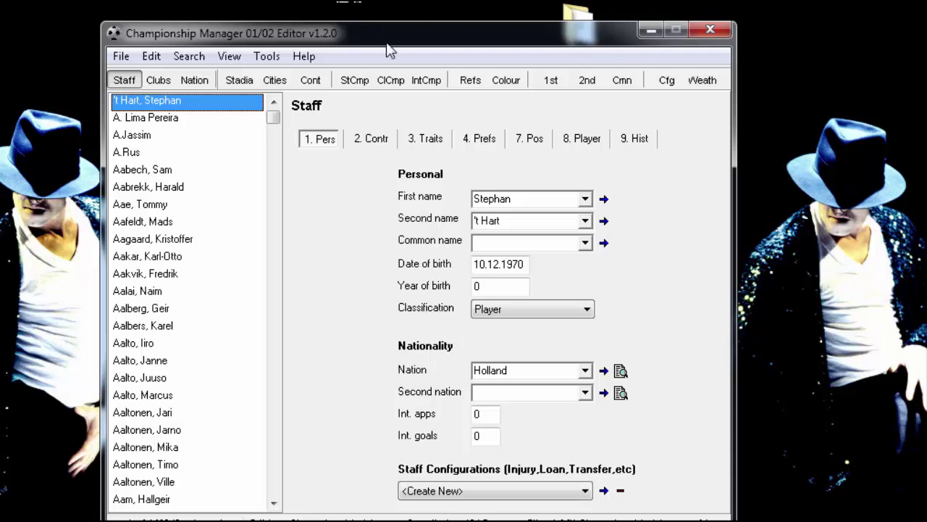
drag(381, 42, 419, 40)
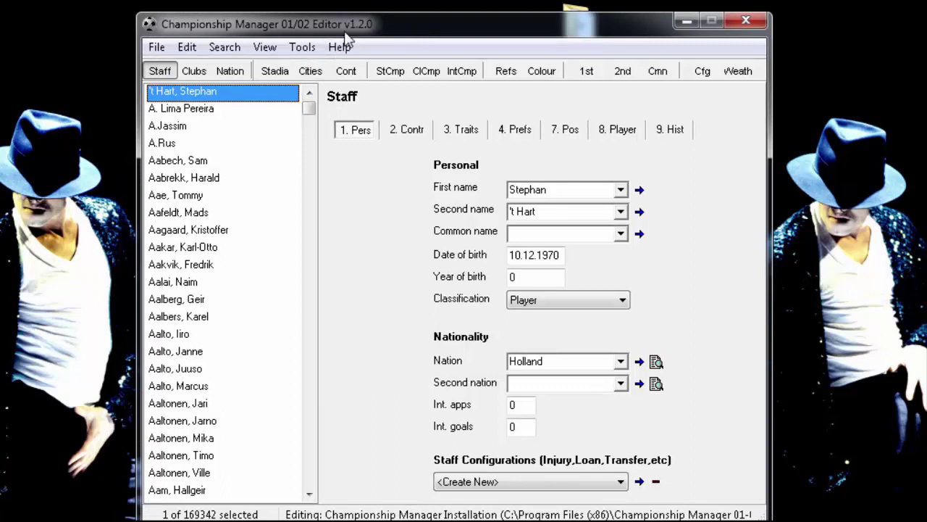
drag(327, 19, 324, 26)
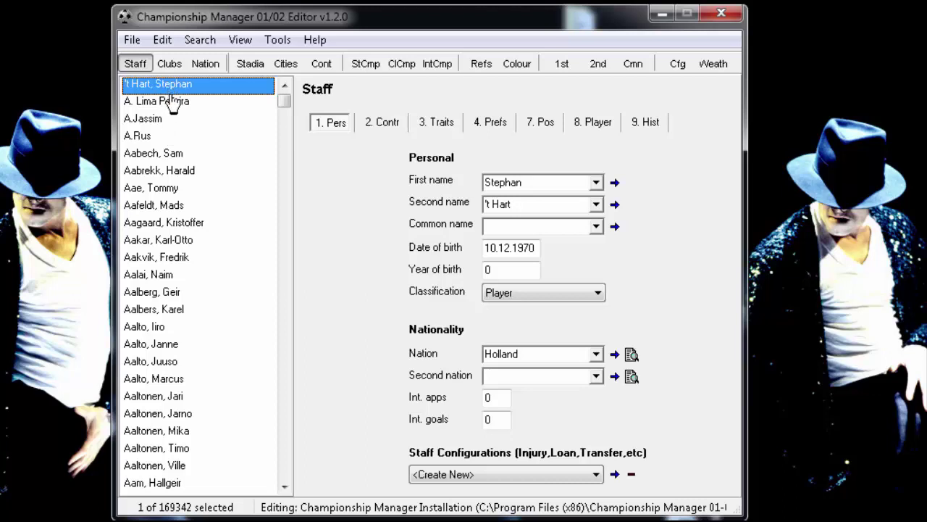
double_click(522, 247)
click(540, 248)
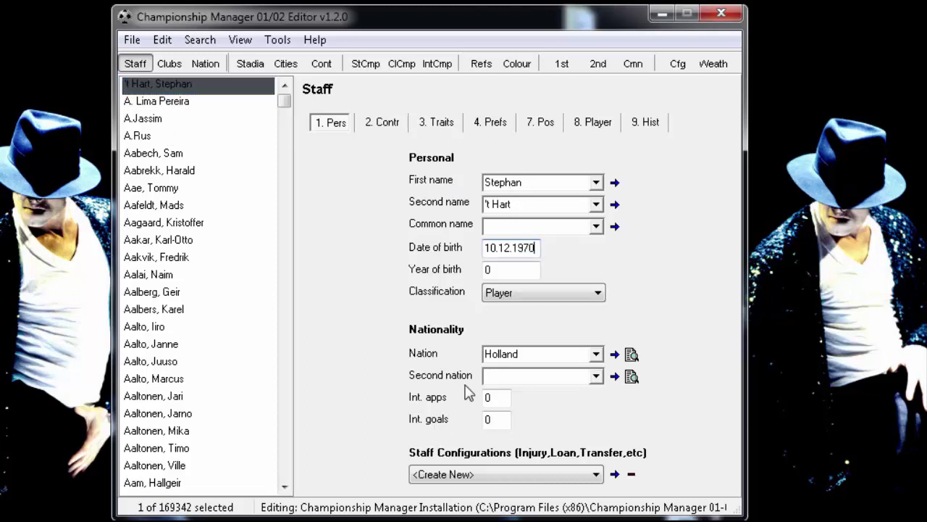
click(387, 128)
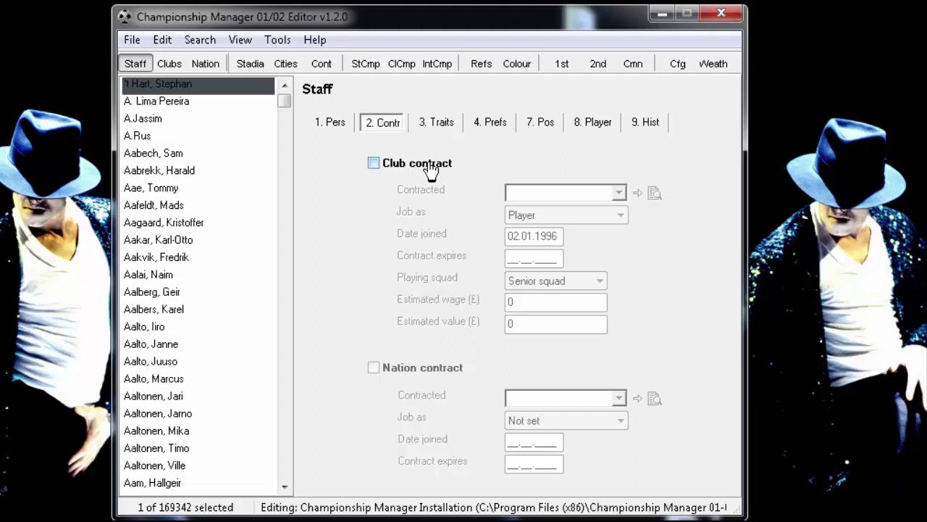
click(432, 127)
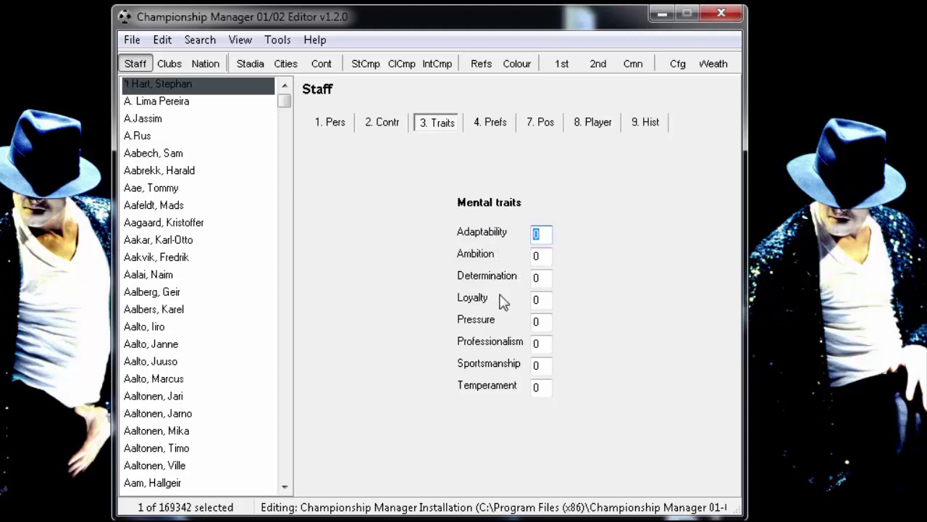
click(478, 130)
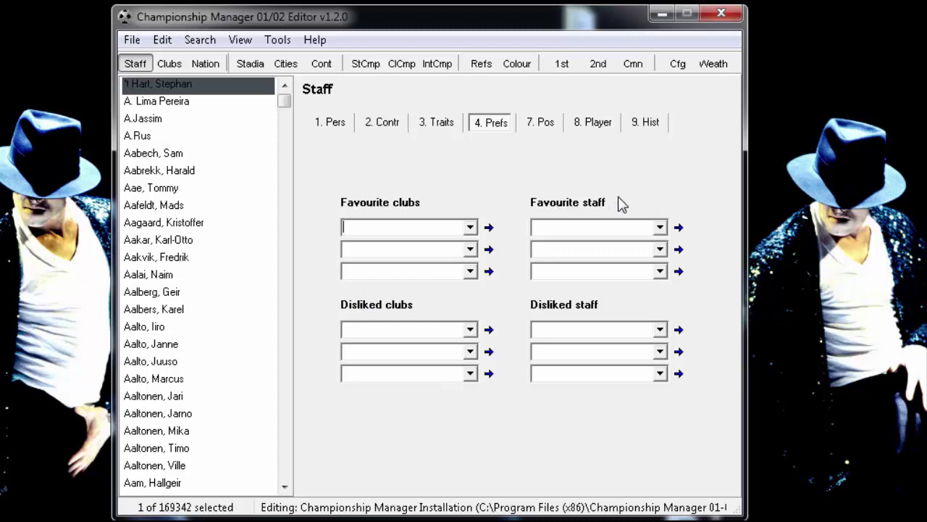
Step: Review the same staff record's playing ability, positions, player attributes and season history, ending back at the personal details
click(545, 124)
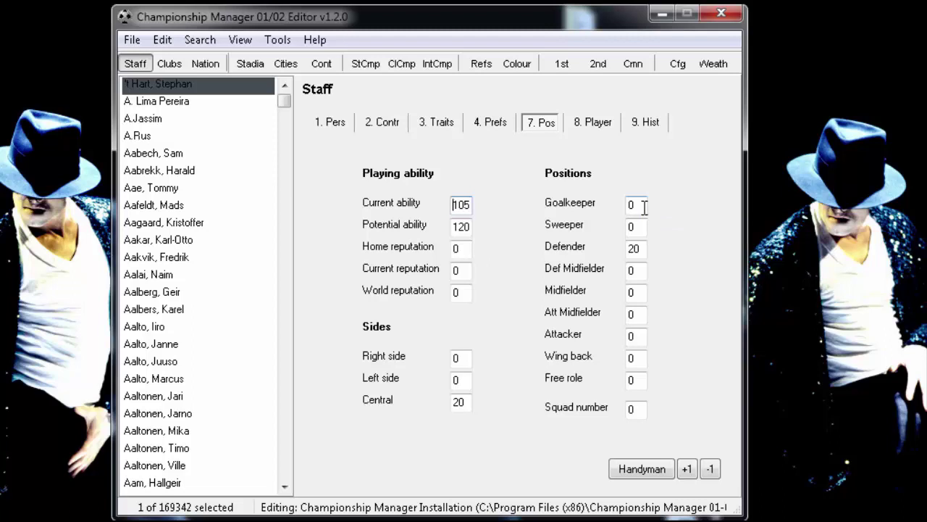
click(158, 86)
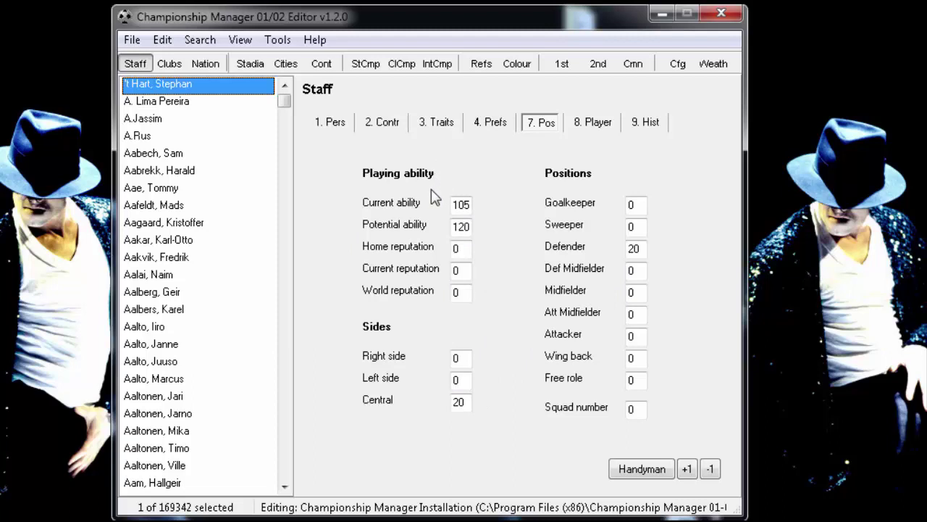
mouse_move(461, 207)
mouse_move(459, 227)
click(597, 125)
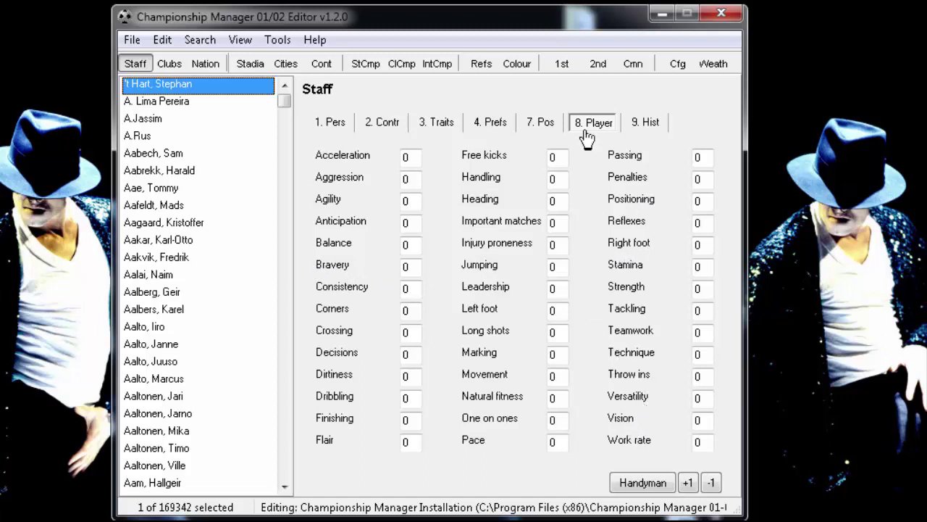
click(639, 124)
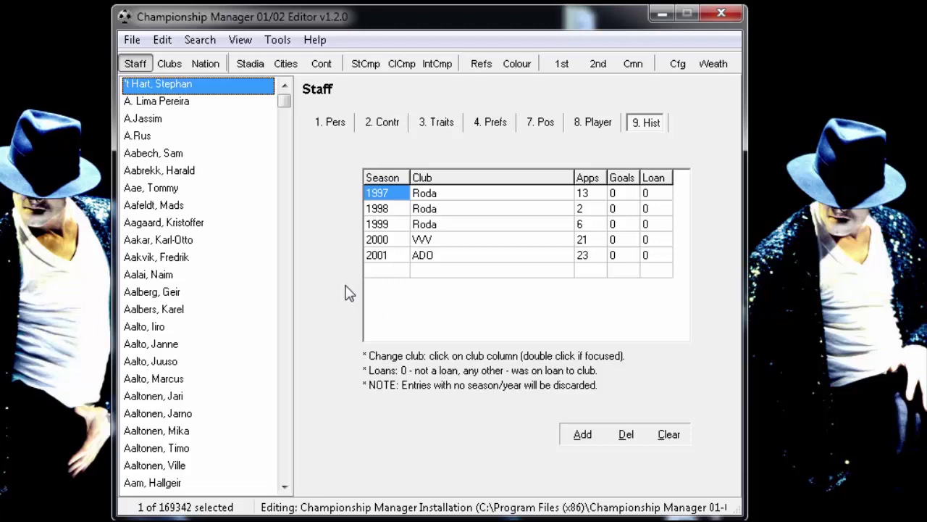
click(334, 125)
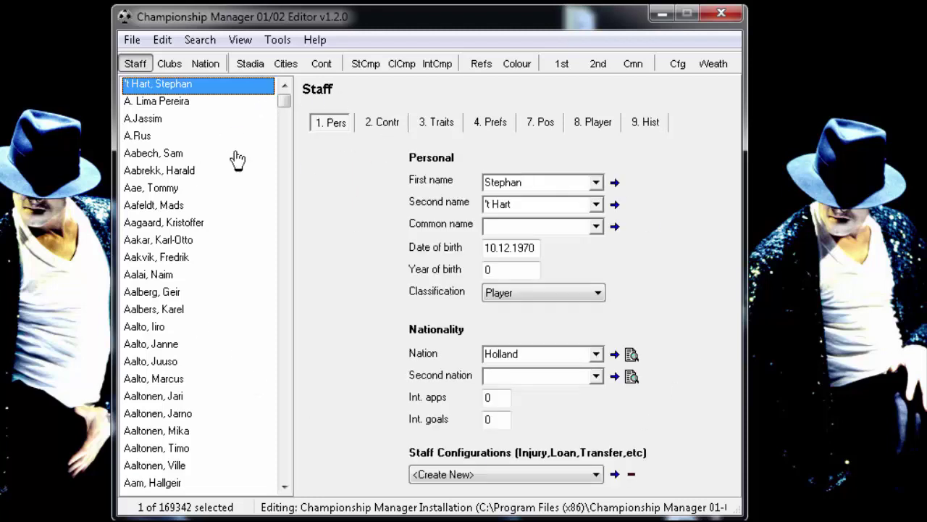
Step: Switch to the club records, view 1.FC Köln's details, and find and select Napoli
click(171, 64)
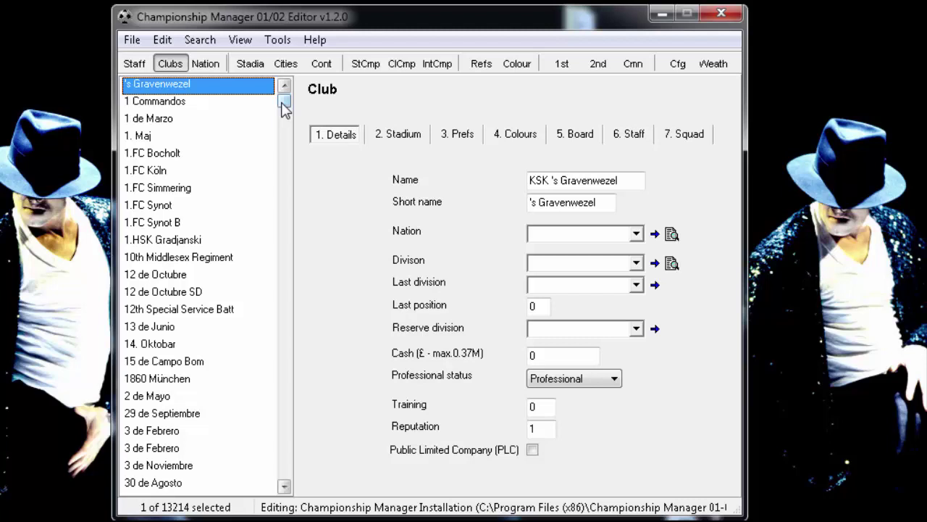
click(185, 172)
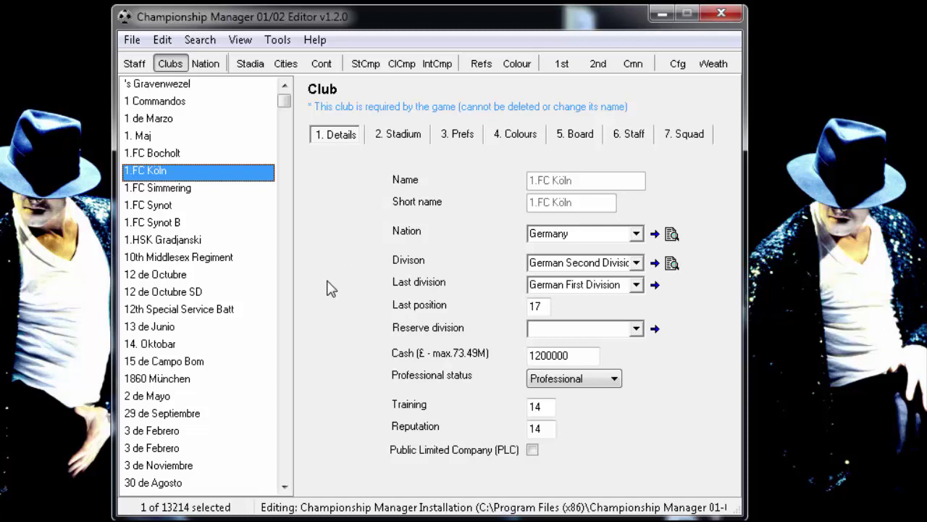
click(186, 275)
text(n)
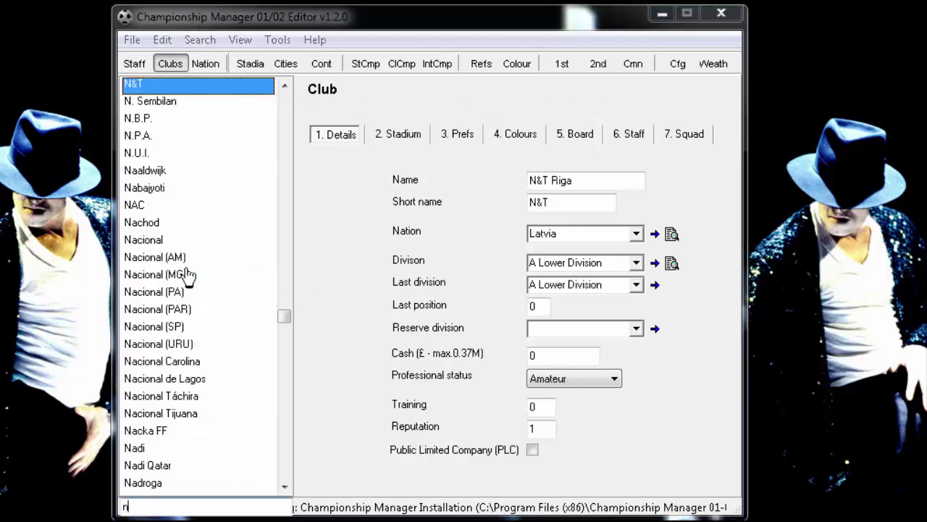
text(apoli)
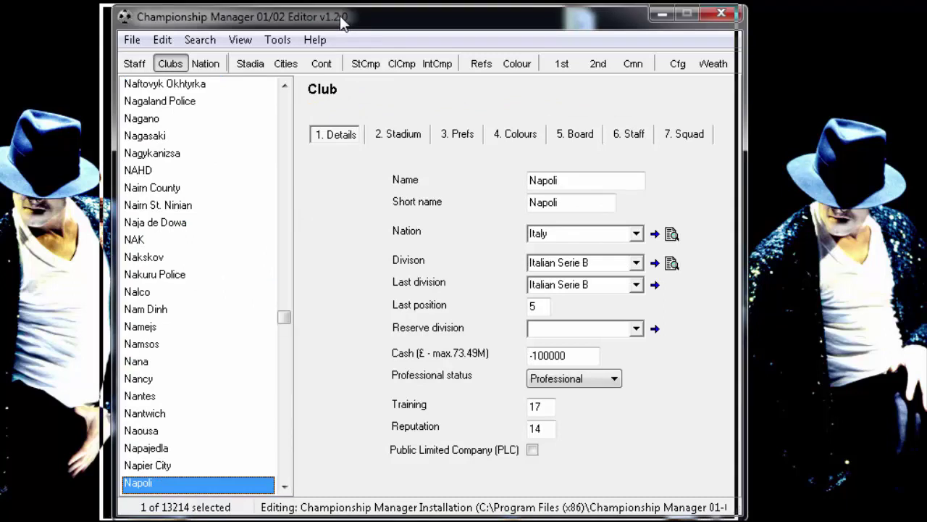
drag(340, 15, 329, 15)
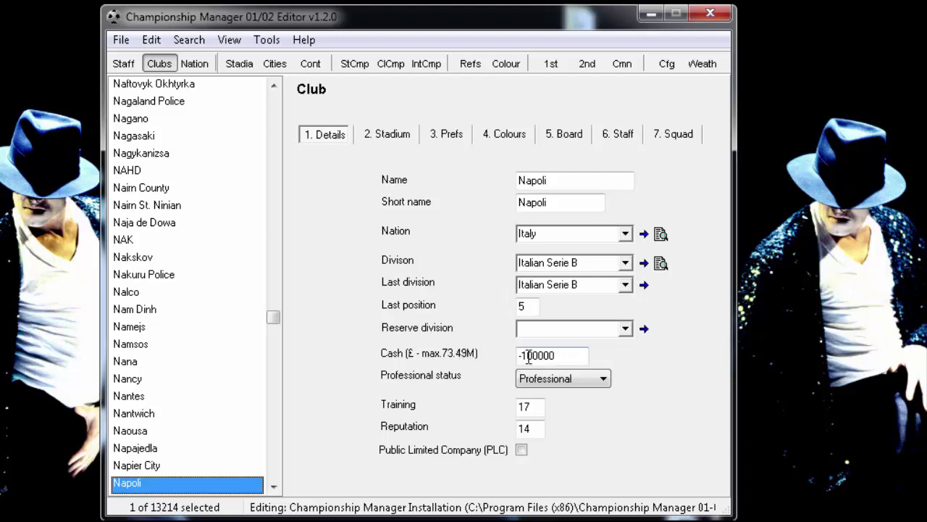
Step: Set Napoli's reputation to 20
mouse_move(558, 355)
click(528, 429)
key(BackSpace)
key(BackSpace)
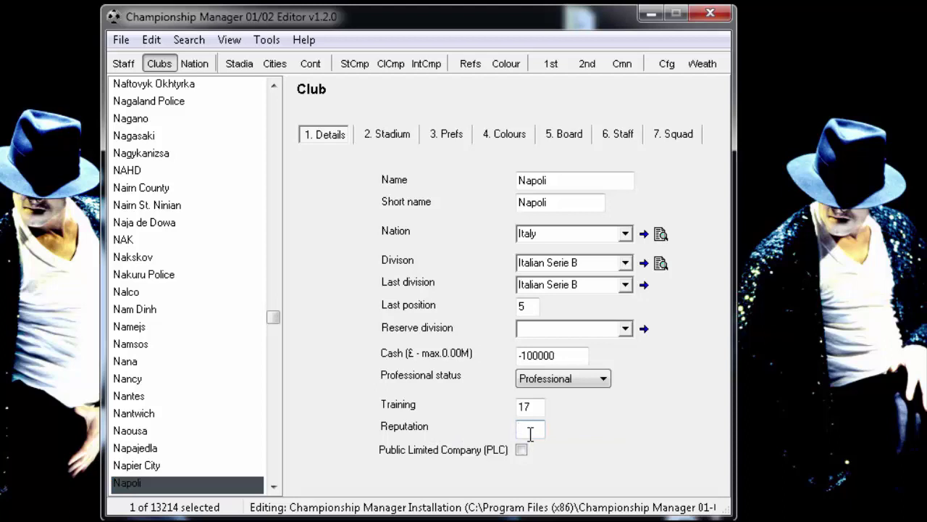
text(20)
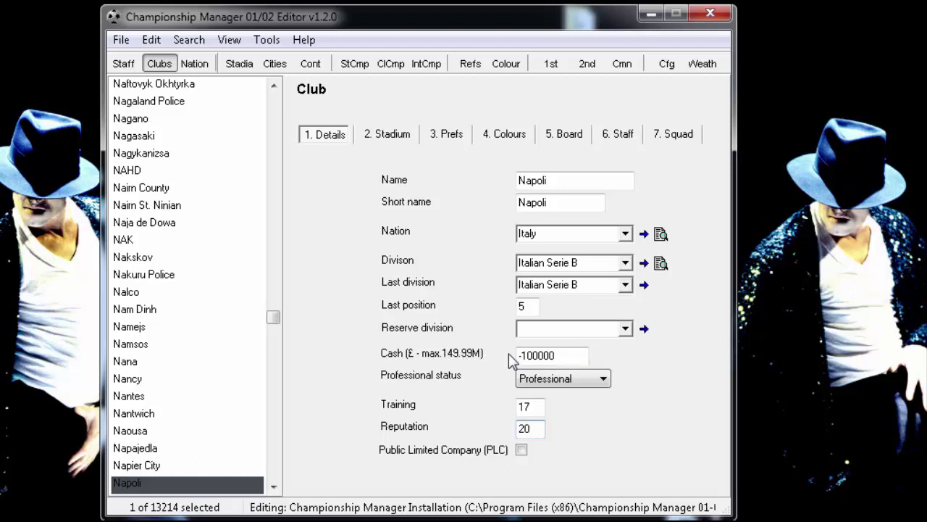
Step: Set Napoli's cash to 149999999 and its training rating to 20
drag(561, 355, 500, 346)
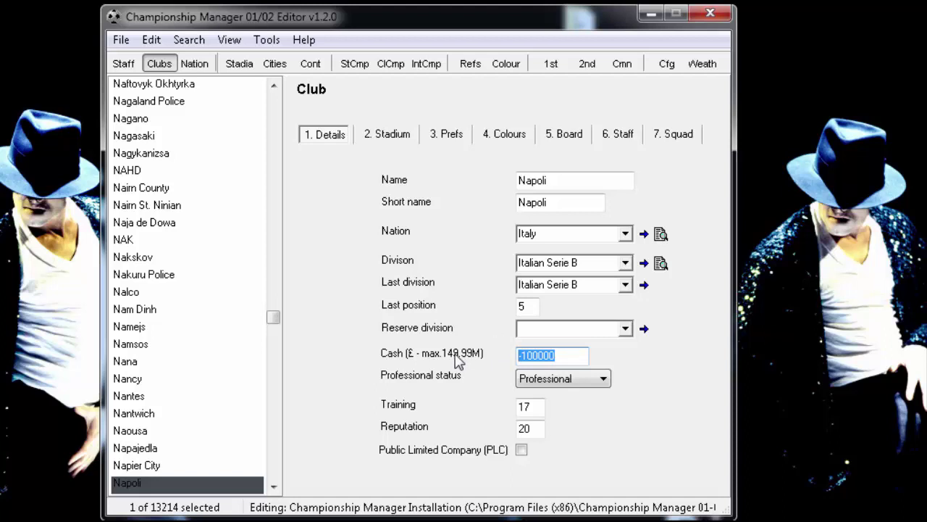
text(149999999)
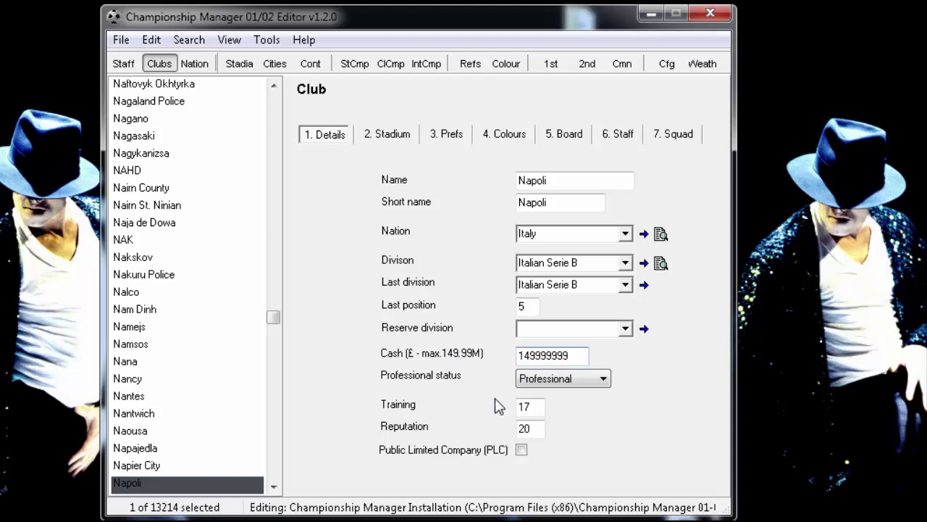
double_click(531, 410)
text(20)
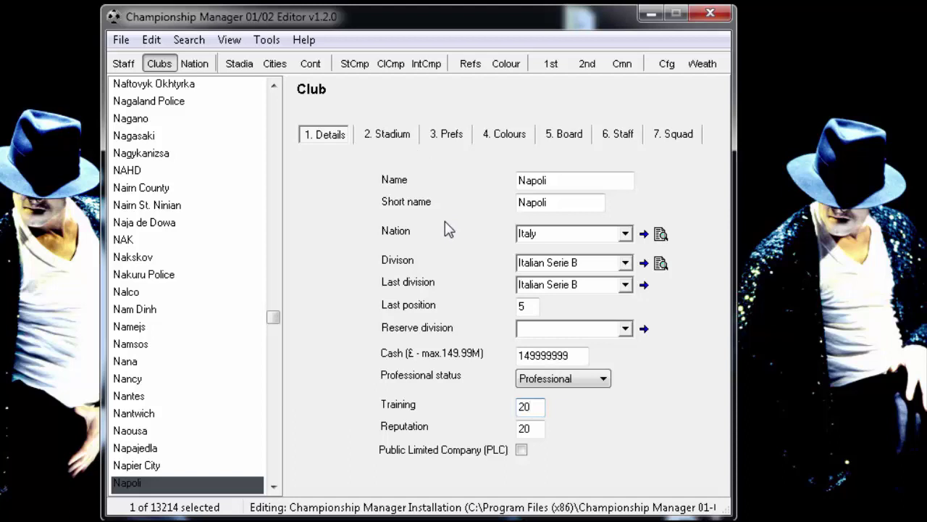
Step: Check which stadium Napoli uses and find the San Paolo record among the stadium records
click(384, 138)
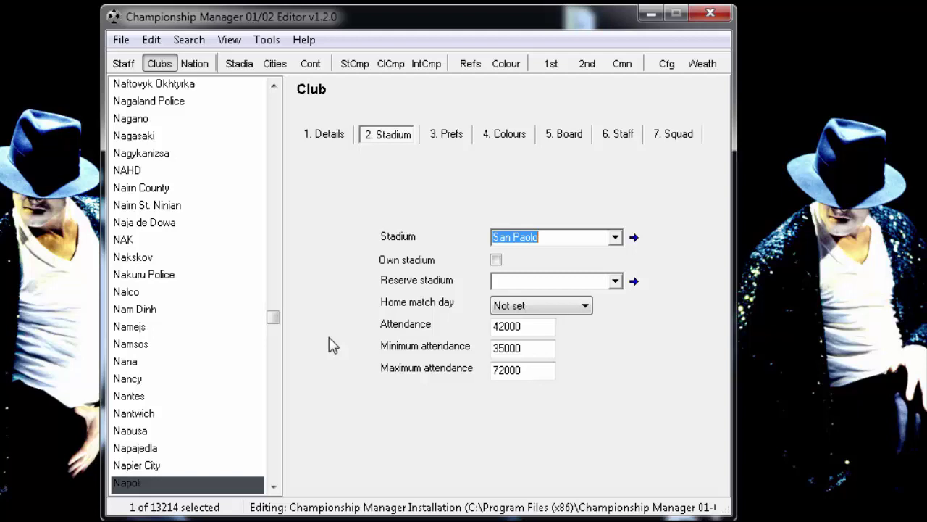
click(241, 65)
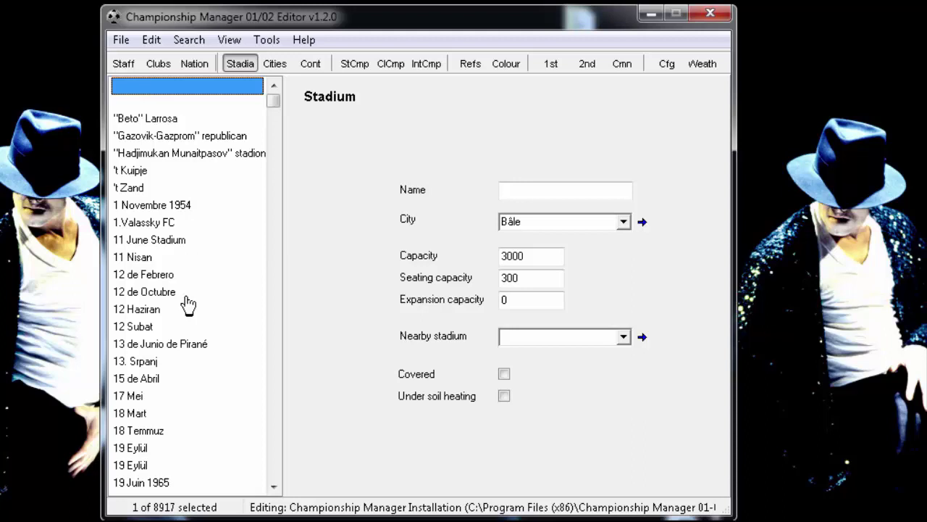
text(san p)
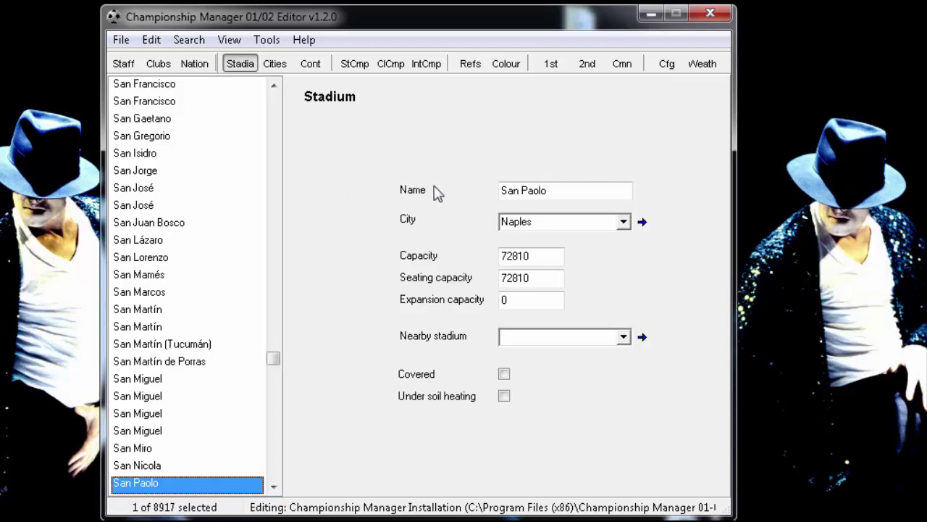
Step: Set San Paolo's capacity and seating capacity to 250000 each
drag(542, 253, 493, 253)
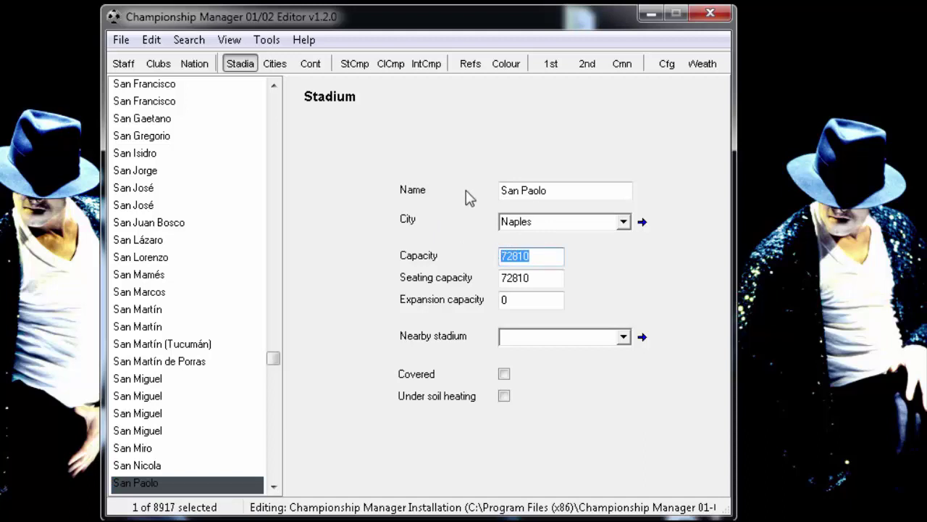
text(250000)
drag(546, 280, 491, 278)
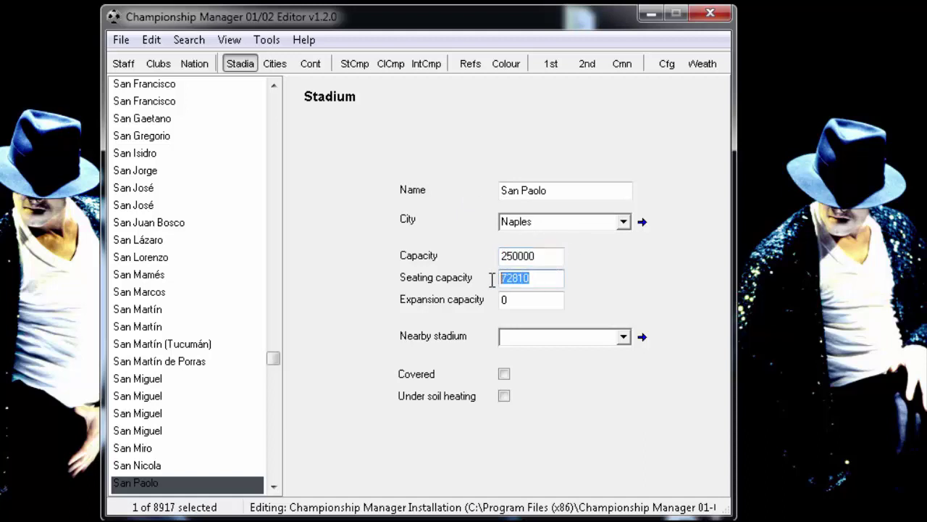
text(250000)
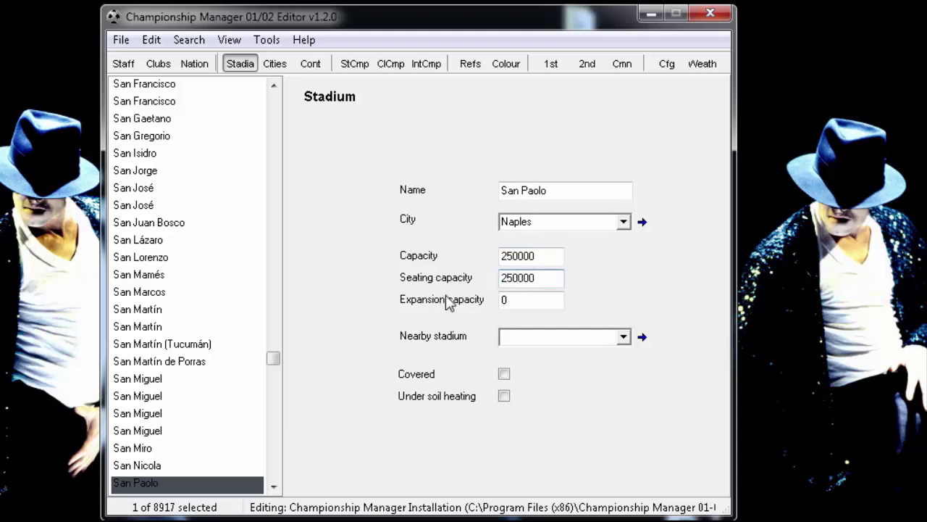
Step: Set San Paolo's expansion capacity to 275000 and mark the stadium as covered with under soil heating
double_click(509, 298)
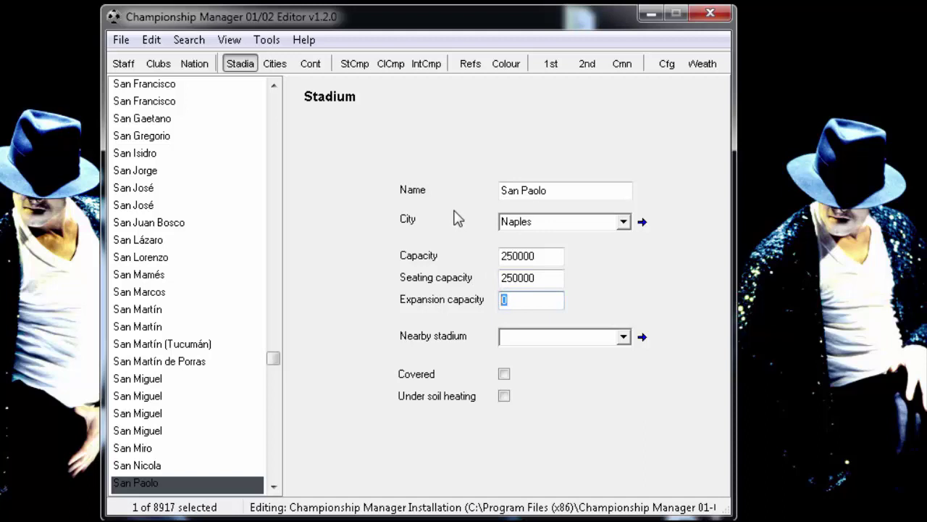
text(275000)
click(504, 374)
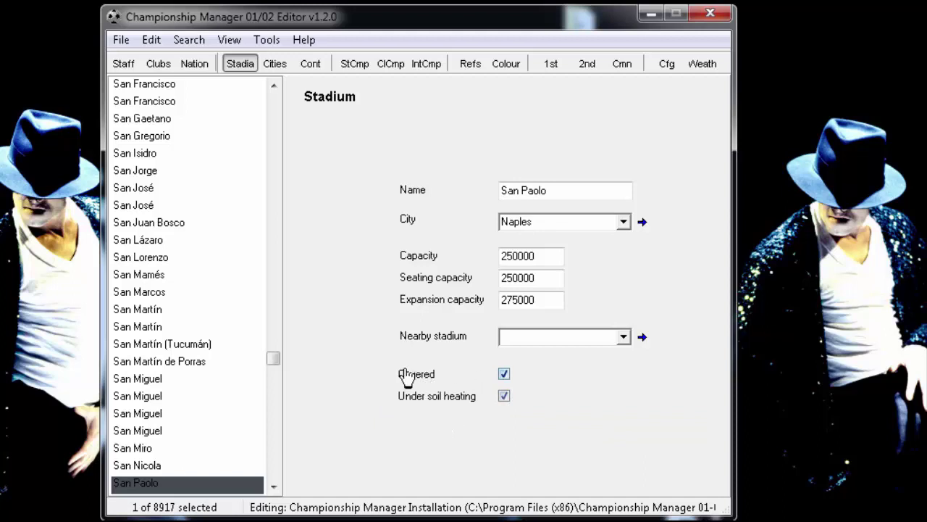
Step: Return to the club records, find Napoli and open its stadium settings
click(162, 66)
click(166, 207)
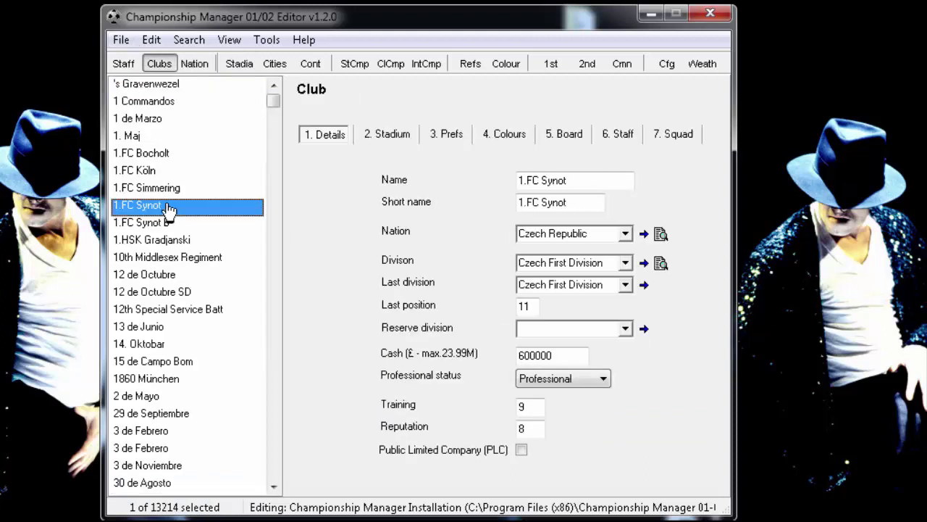
text(napoli)
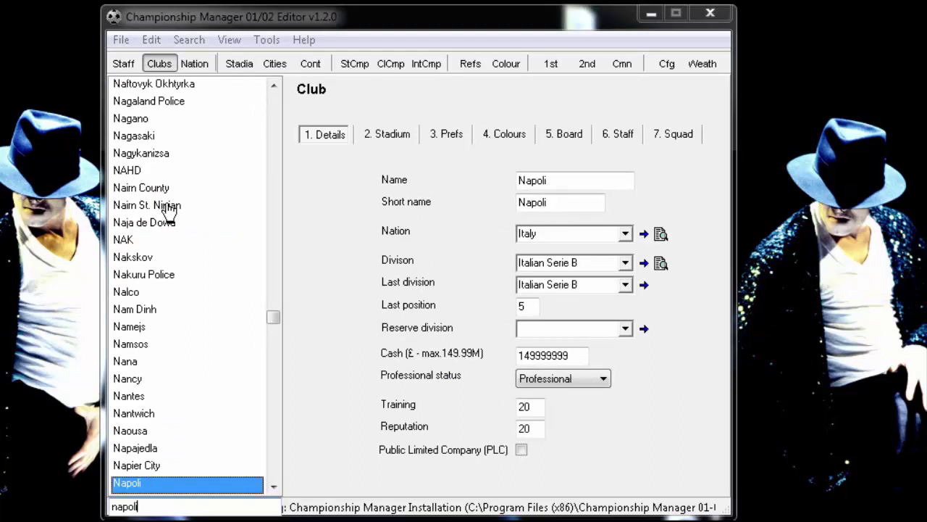
click(383, 138)
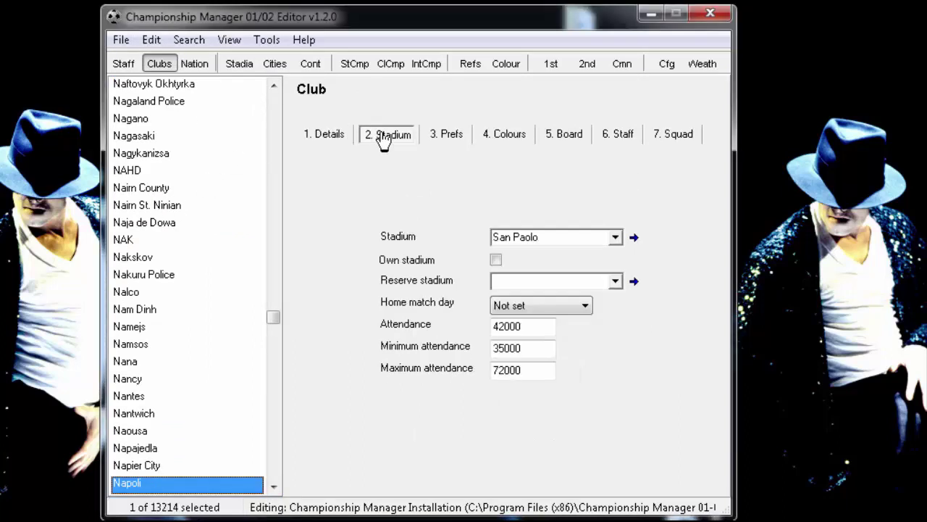
Step: Set Napoli's attendance to 250000, minimum attendance to 150000 and maximum attendance to 250000, and recheck the club details and stadium settings
drag(530, 328, 492, 326)
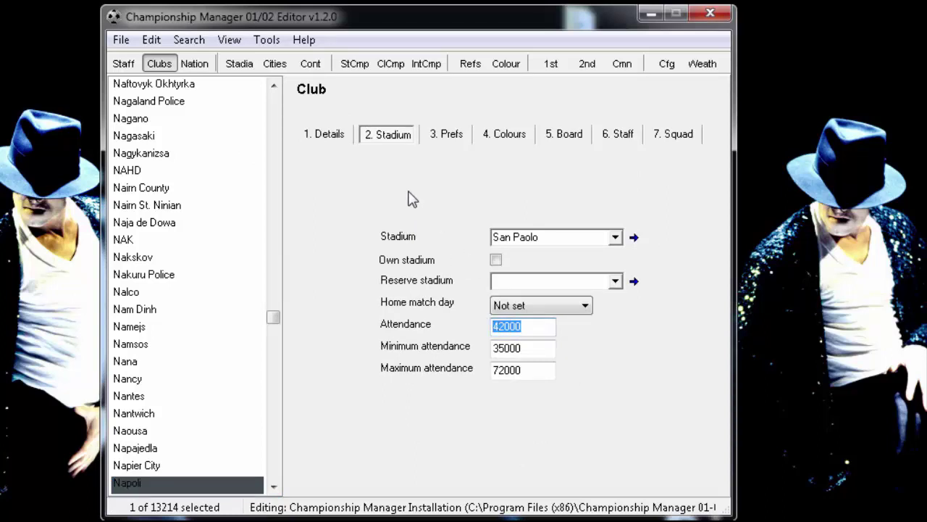
text(2500)
drag(521, 348, 494, 346)
text(1500)
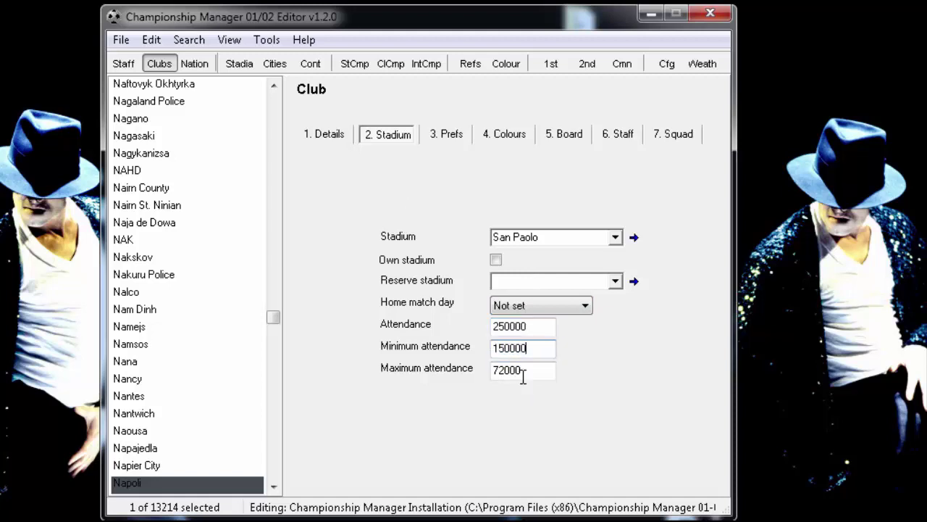
drag(523, 371, 478, 368)
text(27)
text(500)
click(338, 139)
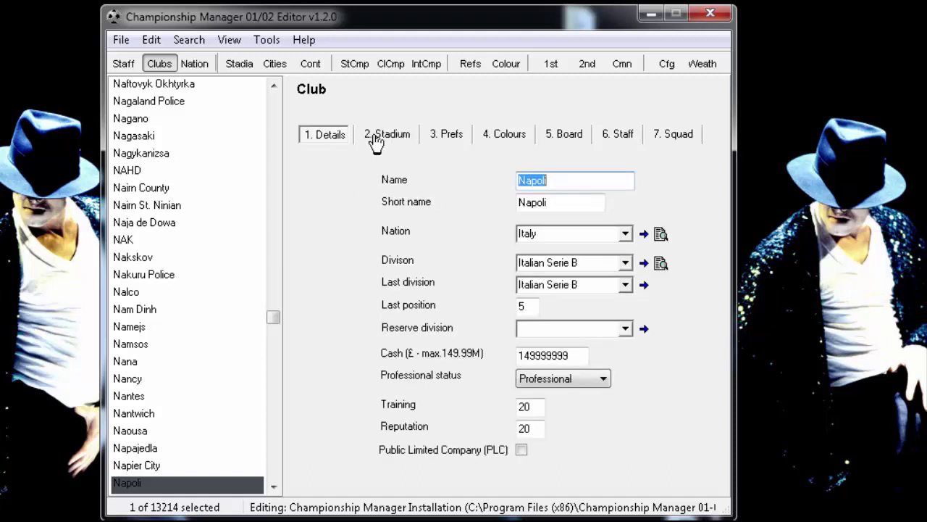
click(375, 139)
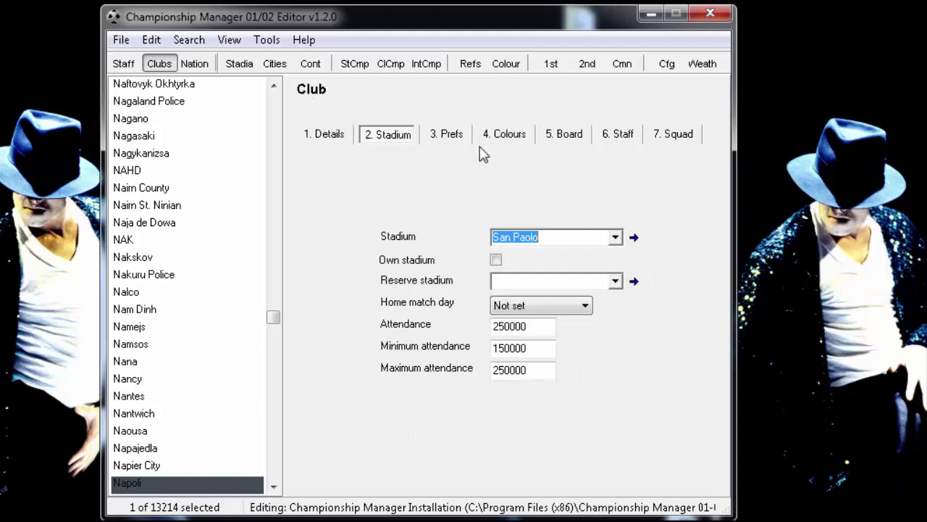
Step: Open the staff chooser for the empty first favourite staff entry in Napoli's preferences
click(456, 139)
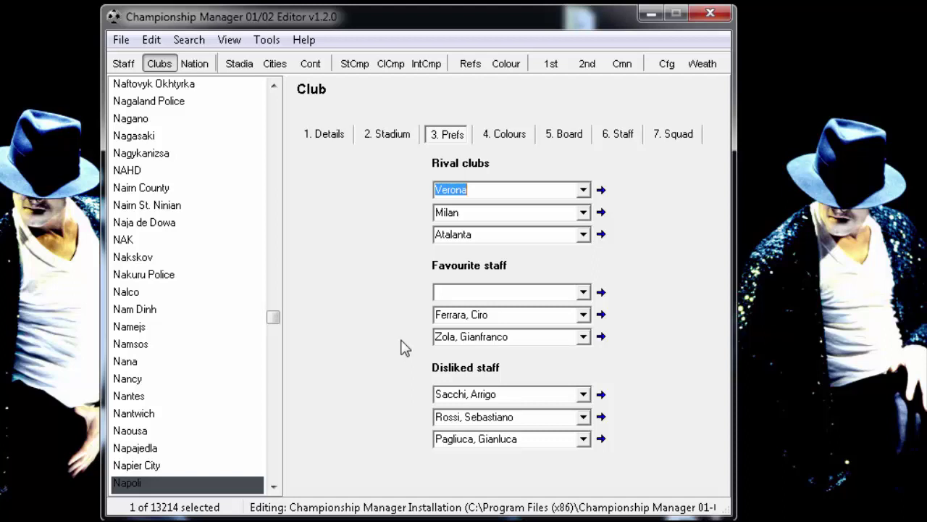
click(583, 293)
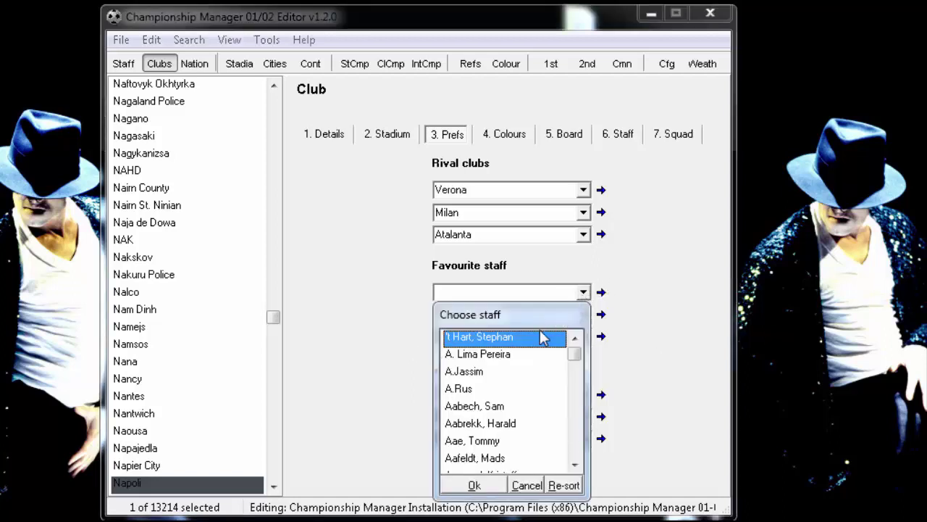
Step: Try to find Diego Maradona in the staff list by first name
text(diego )
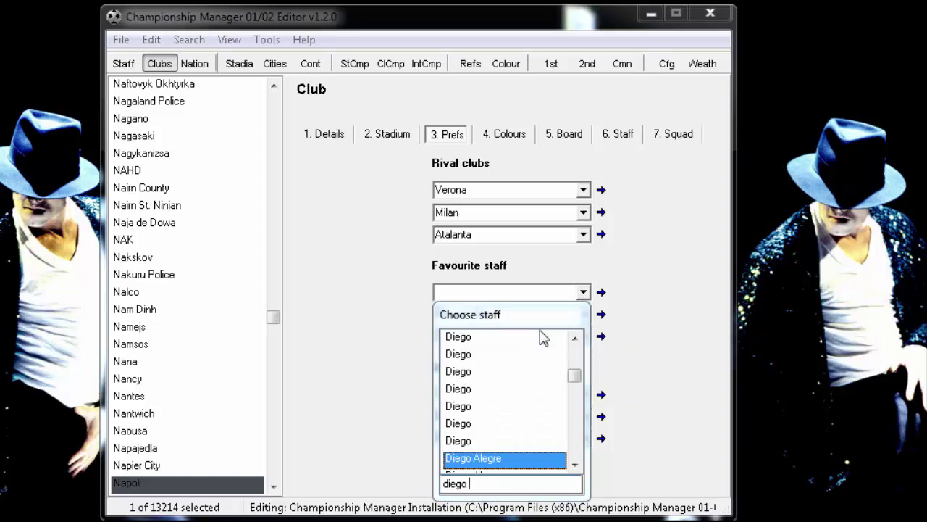
text(ar)
key(BackSpace)
key(BackSpace)
text(ma)
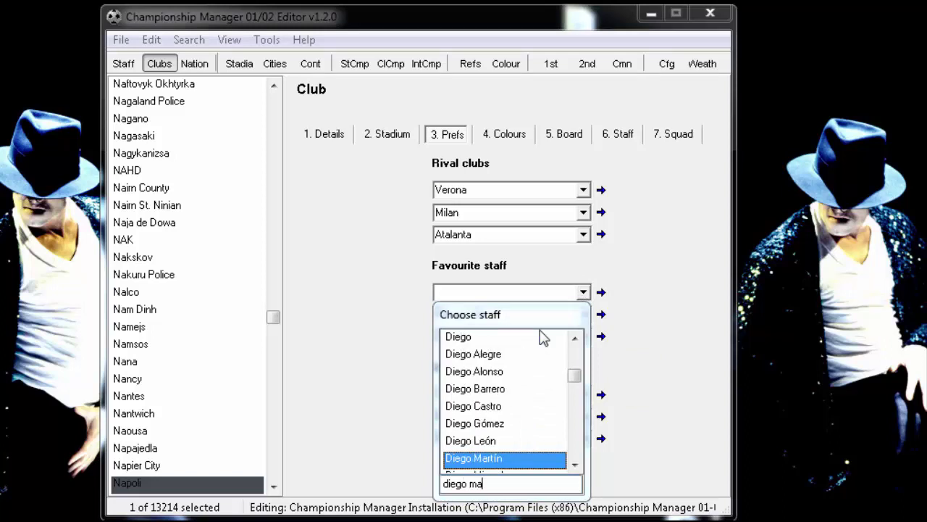
text(radon)
key(Down)
key(Down)
key(Down)
key(Down)
key(Down)
key(Down)
key(Down)
key(Down)
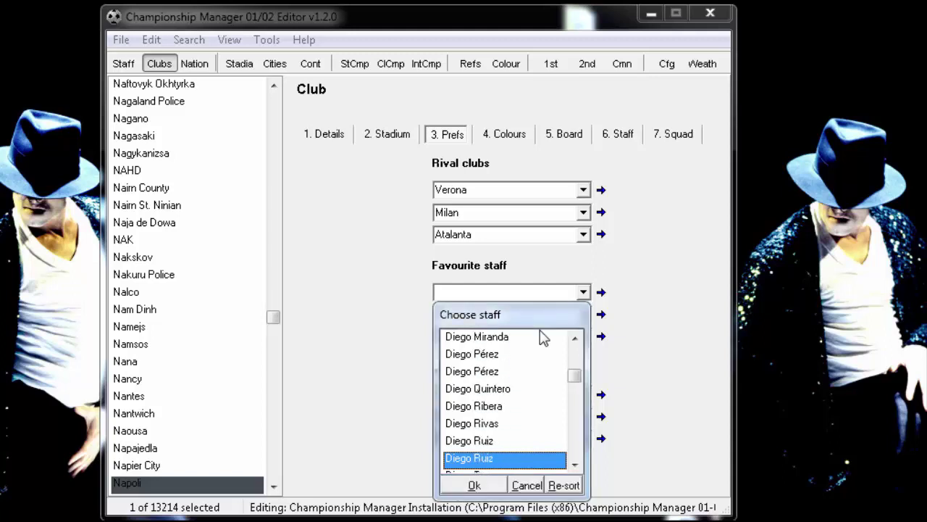
Step: Find Diego Maradona by surname in the staff list and assign him as Napoli's first favourite staff member
text(MA)
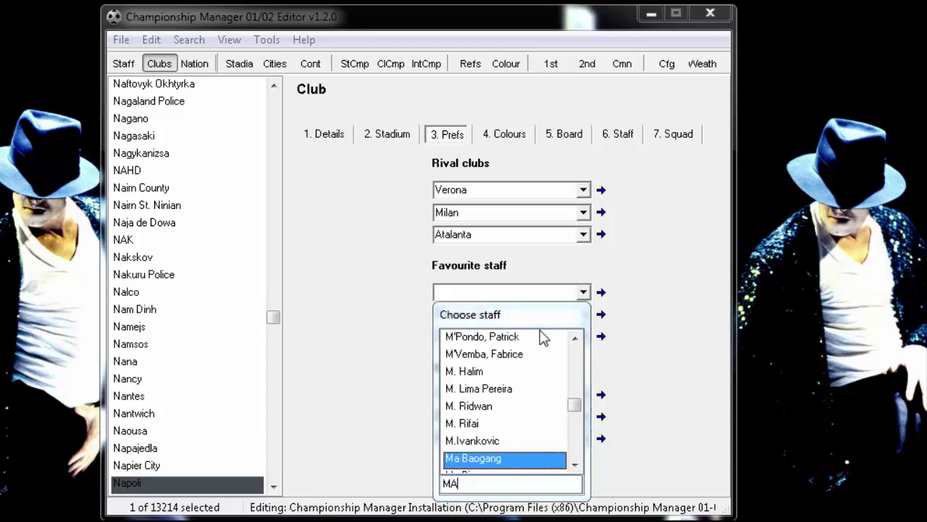
text(RADONA)
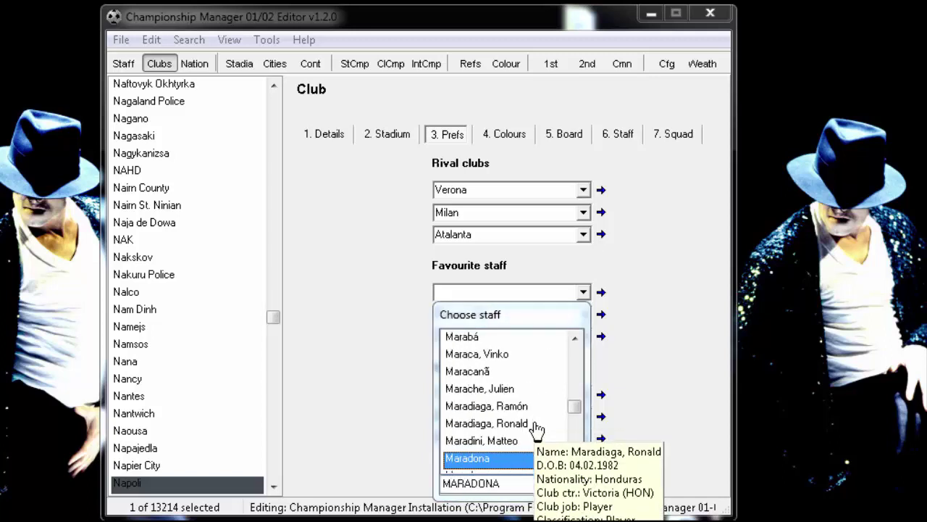
click(574, 465)
click(573, 466)
mouse_move(471, 431)
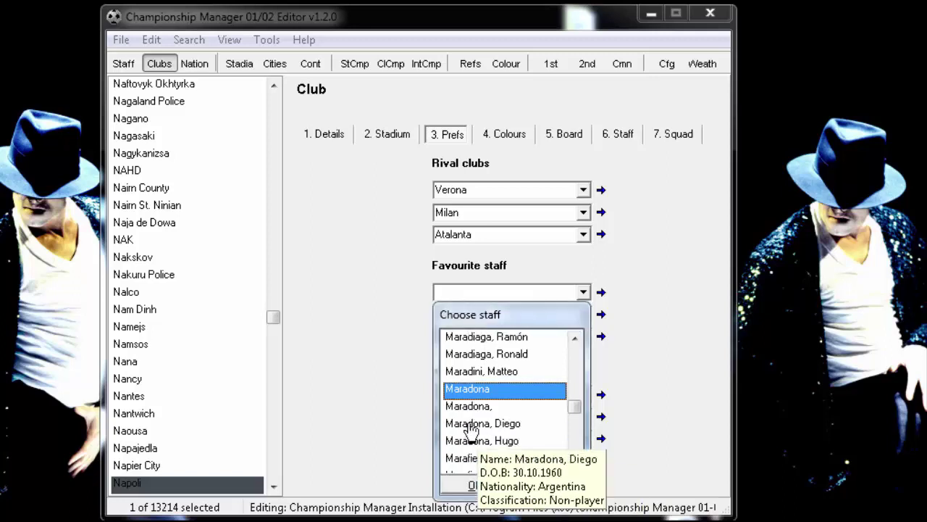
click(472, 425)
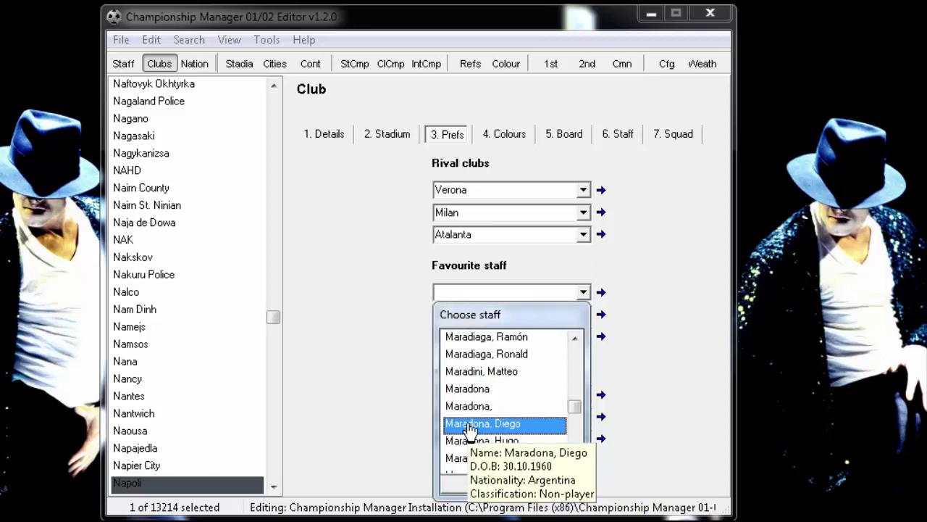
click(476, 485)
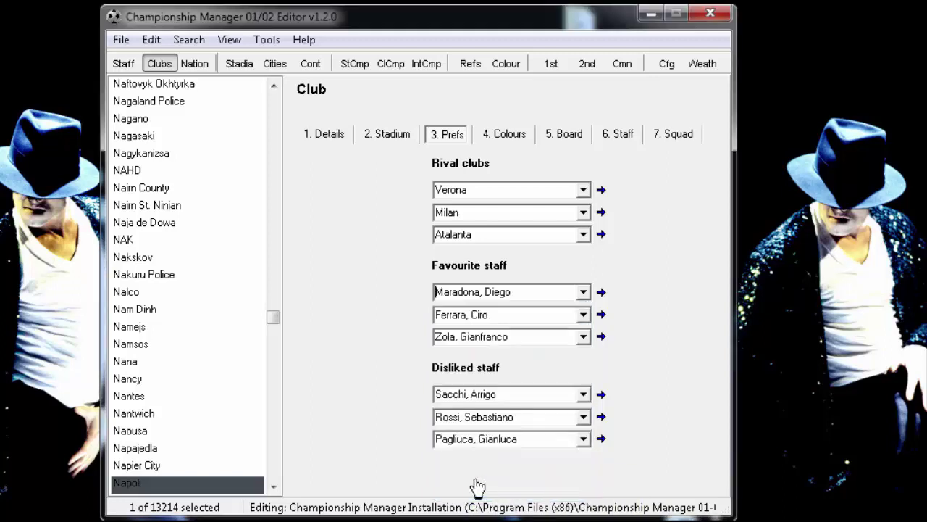
Step: Examine Napoli's club colours and the available colour choices, the board, the coaching staff and the squad list
click(511, 140)
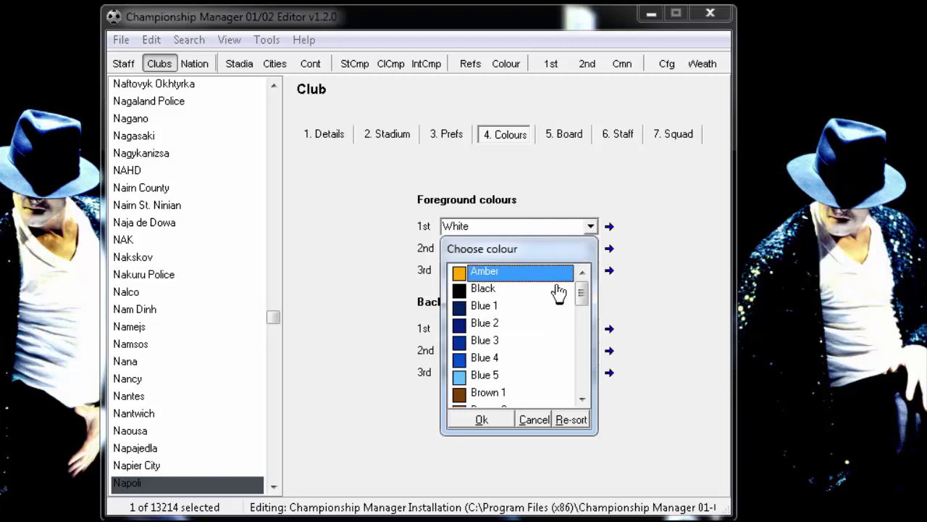
mouse_move(581, 293)
mouse_down()
mouse_move(582, 391)
mouse_move(584, 284)
mouse_up()
click(533, 420)
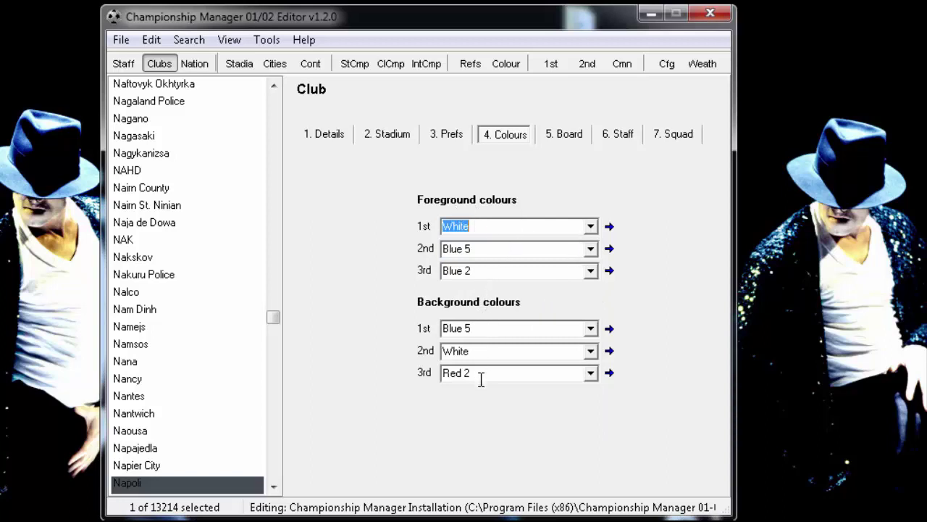
click(570, 142)
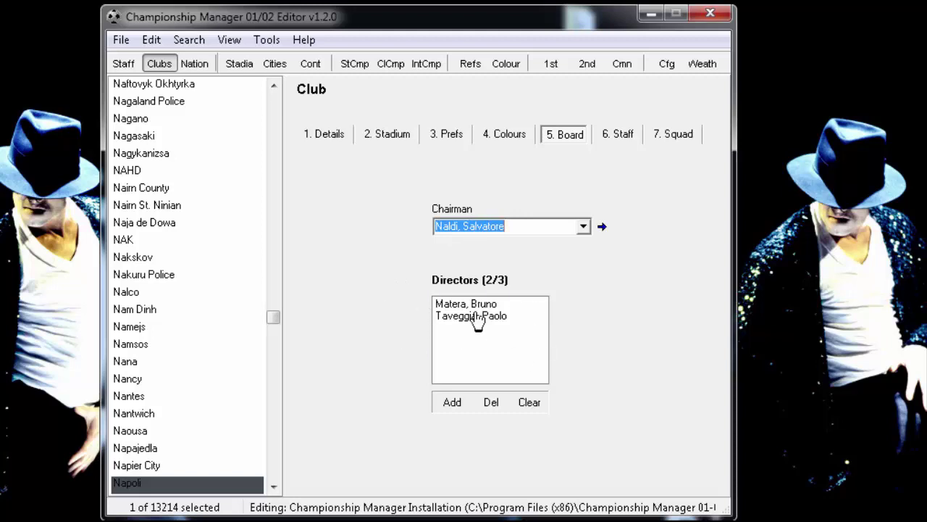
click(617, 144)
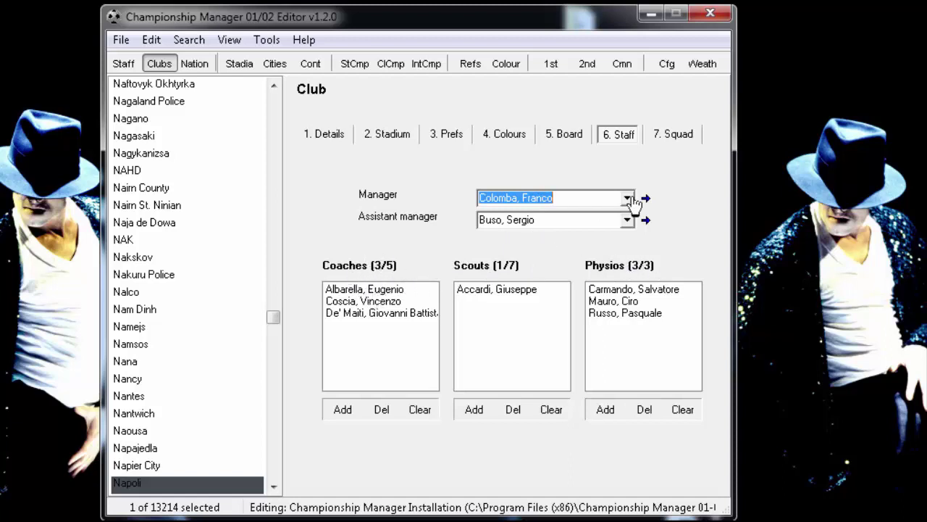
click(686, 149)
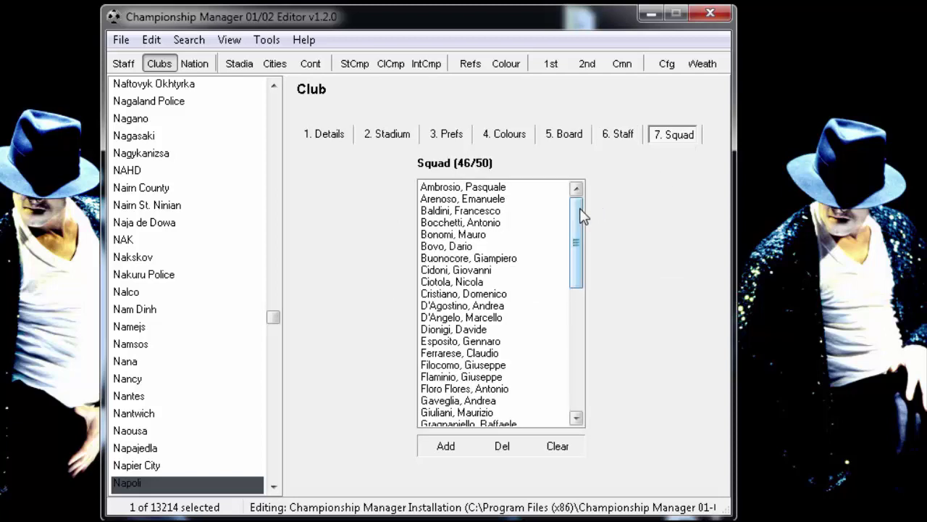
mouse_move(582, 221)
mouse_down()
mouse_move(588, 366)
mouse_move(577, 207)
mouse_up()
Step: Set Napoli's reputation and training rating to 15 each in the club details
click(339, 135)
double_click(526, 428)
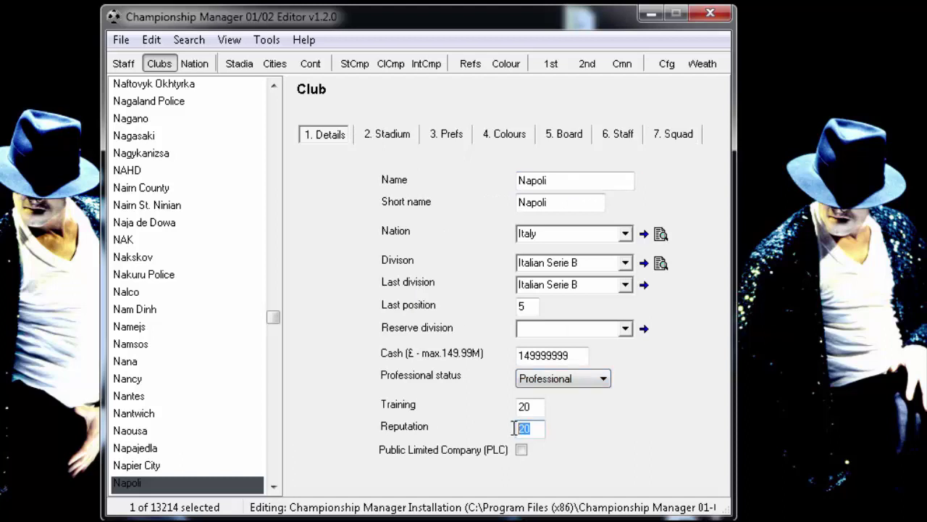
text(15)
double_click(527, 407)
text(15)
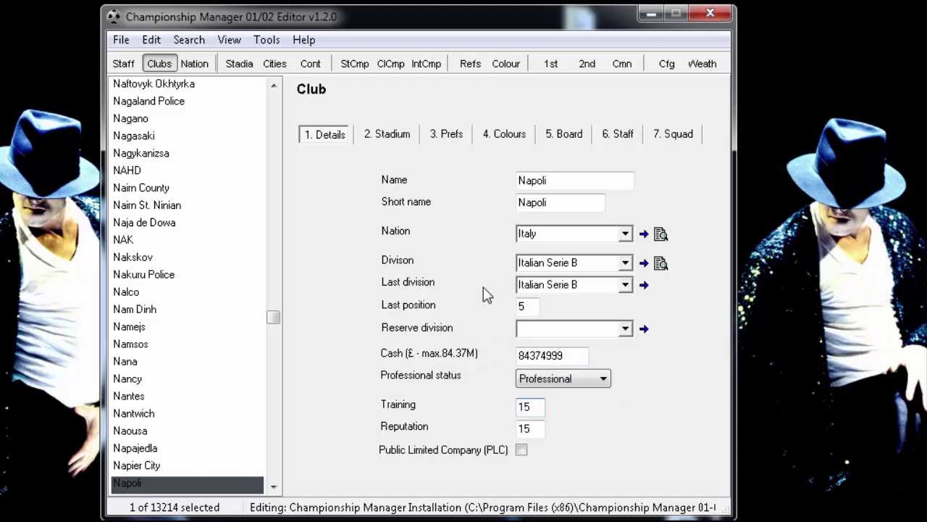
Step: Recheck Napoli's stadium settings and club details, and look through the squad list to its end
click(403, 136)
click(324, 134)
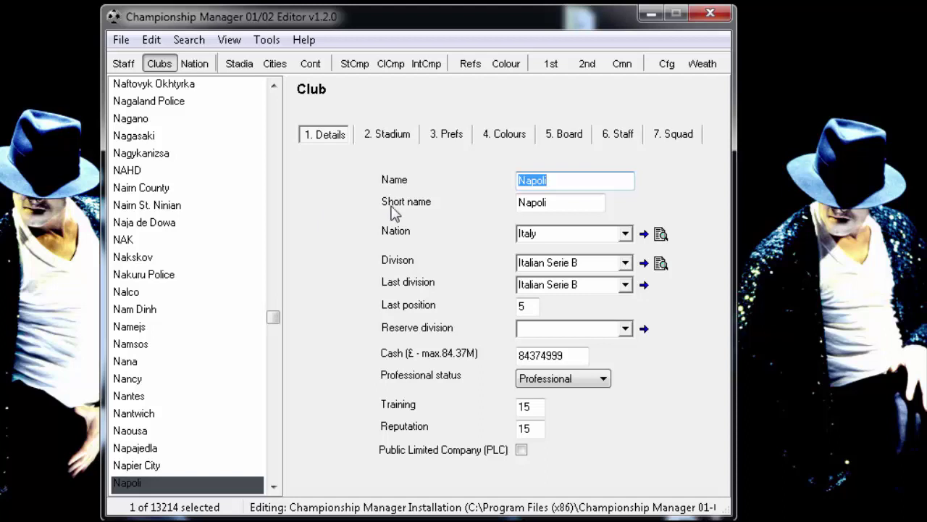
click(674, 136)
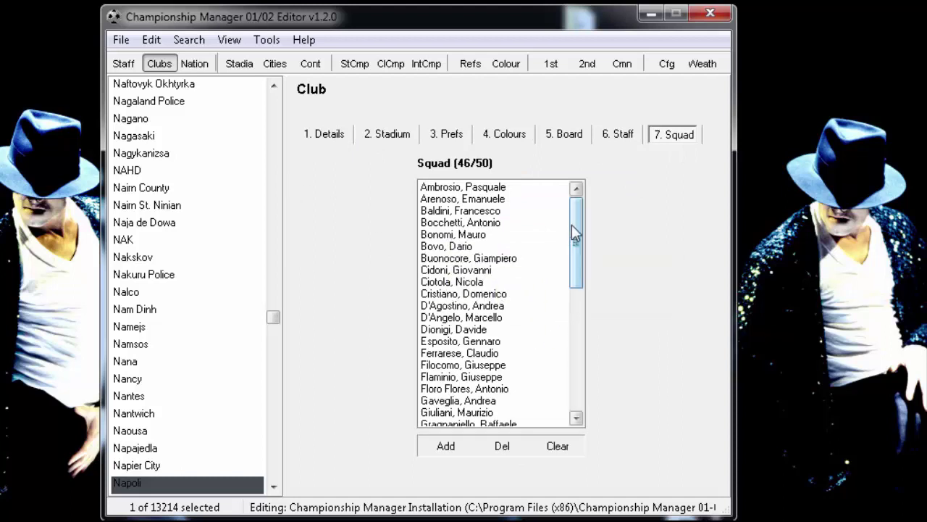
drag(576, 234, 578, 373)
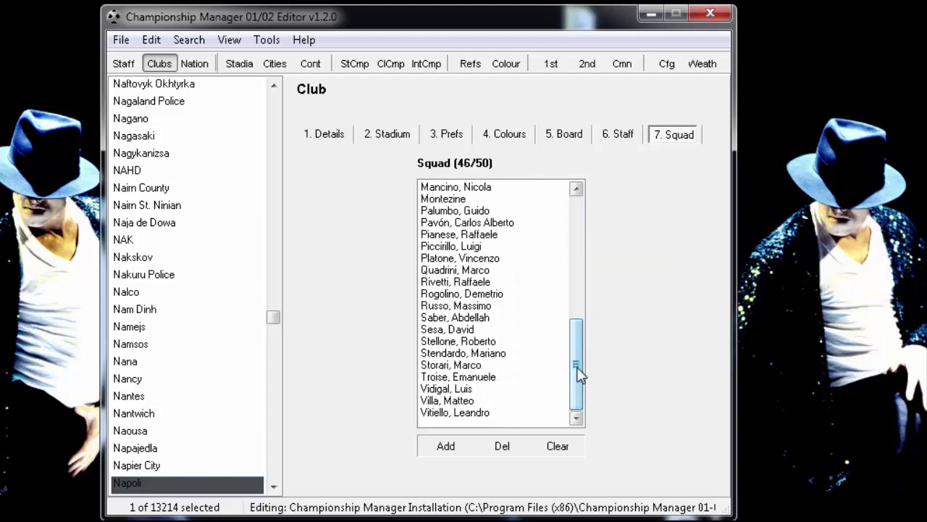
click(559, 448)
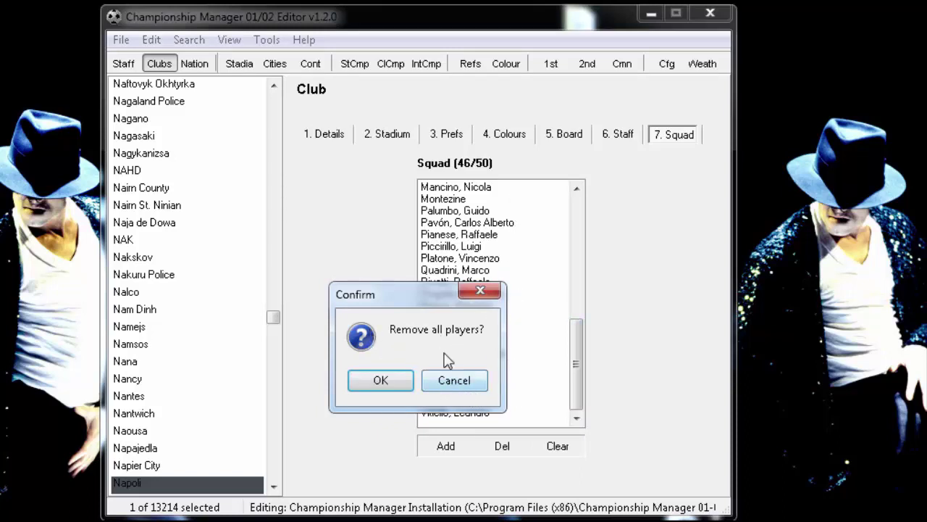
drag(421, 299, 320, 190)
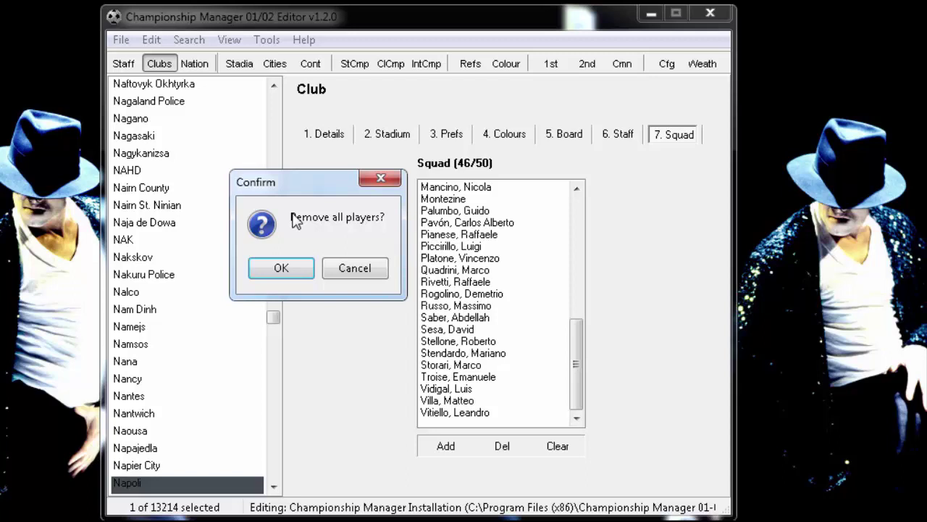
click(335, 269)
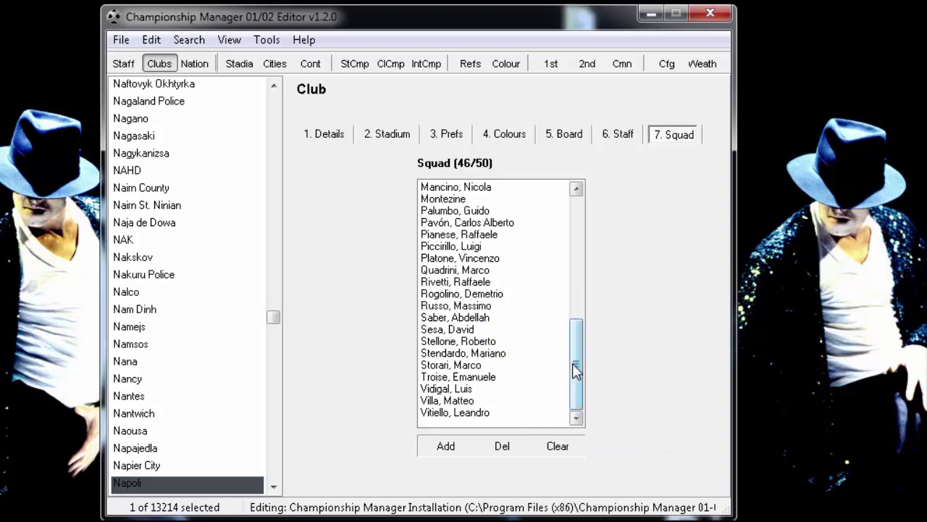
Step: Remove the eighth-listed player from Napoli's squad, leaving him contracted to no club
drag(576, 369, 596, 227)
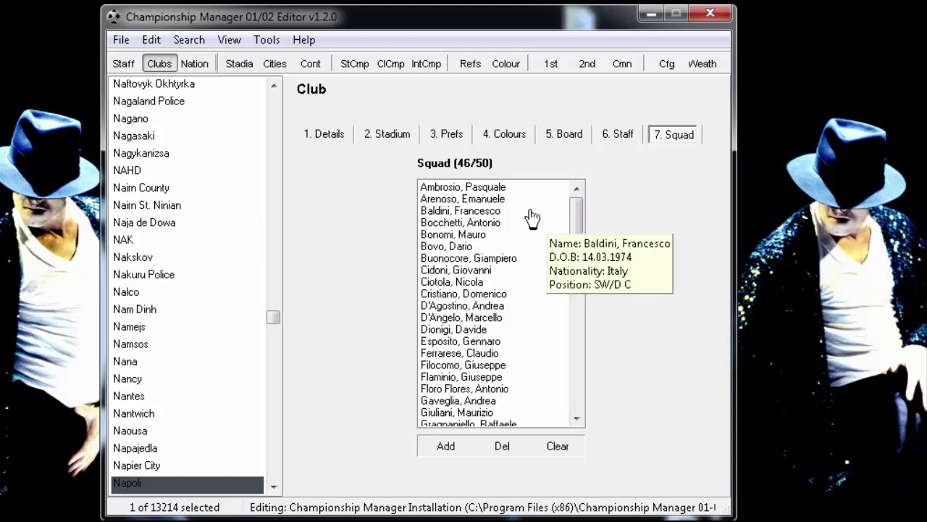
click(465, 271)
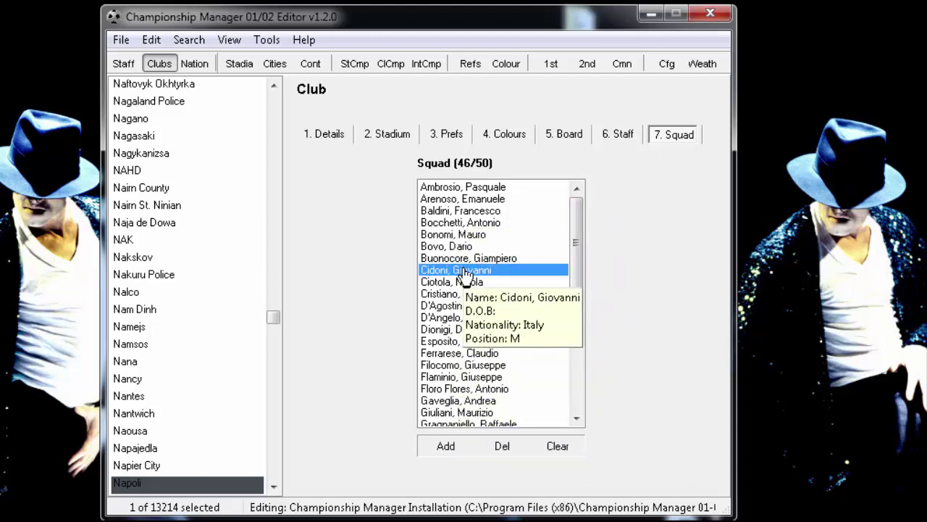
click(497, 447)
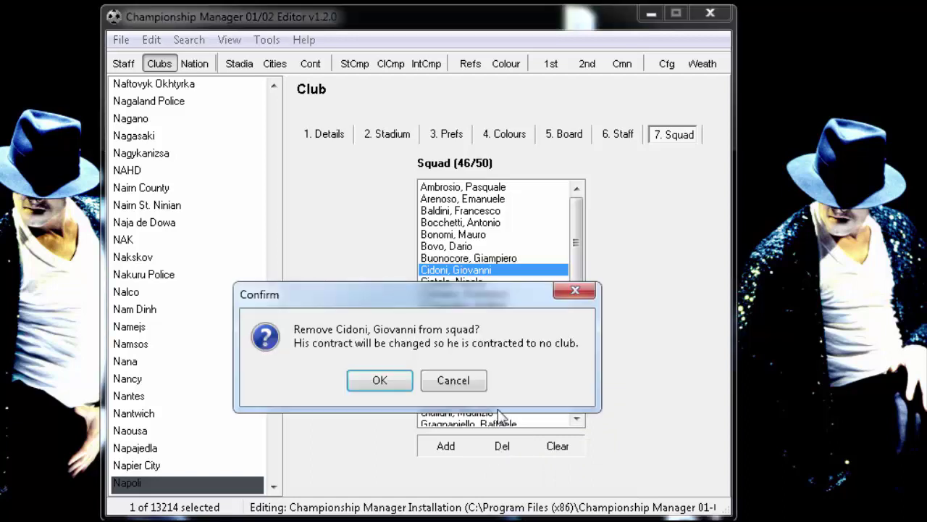
drag(360, 305, 396, 270)
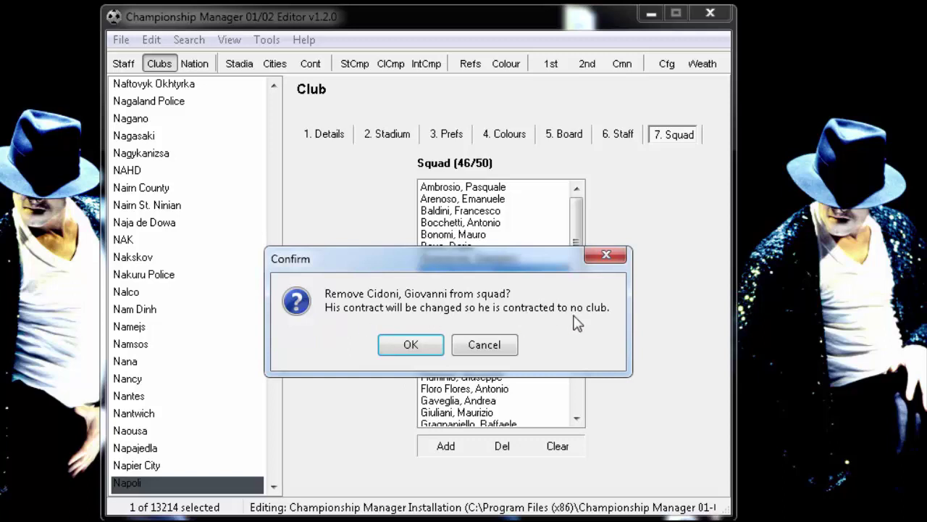
click(410, 345)
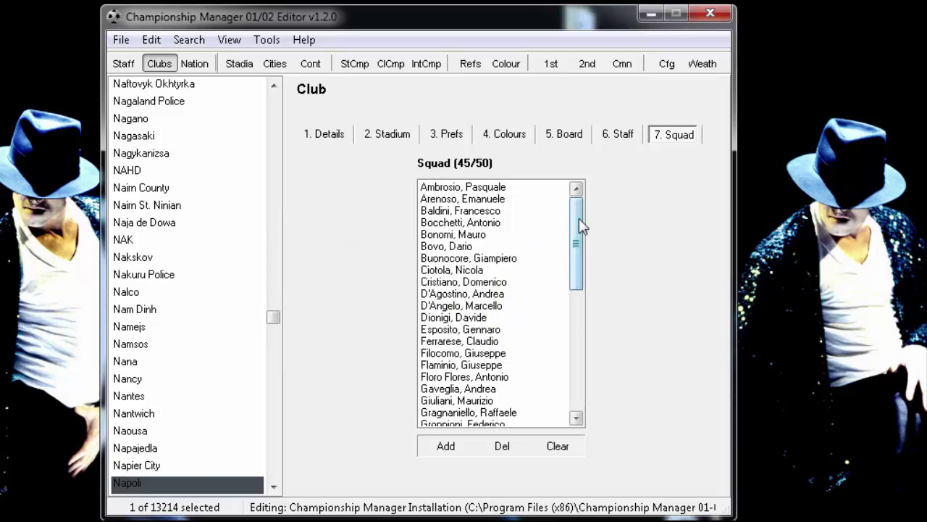
Step: Find Francesco Totti in the staff database by searching for the surname TOTTI
click(317, 135)
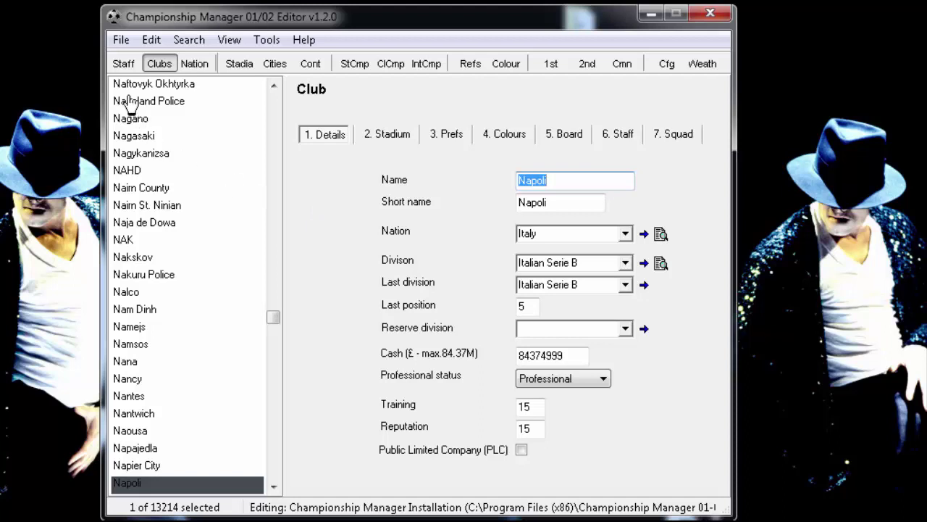
click(123, 64)
click(137, 222)
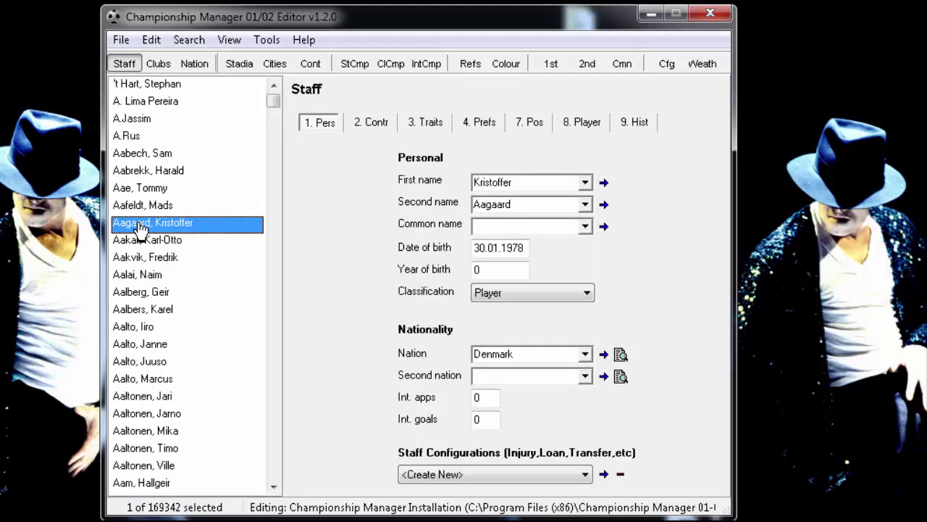
text(TOTTI)
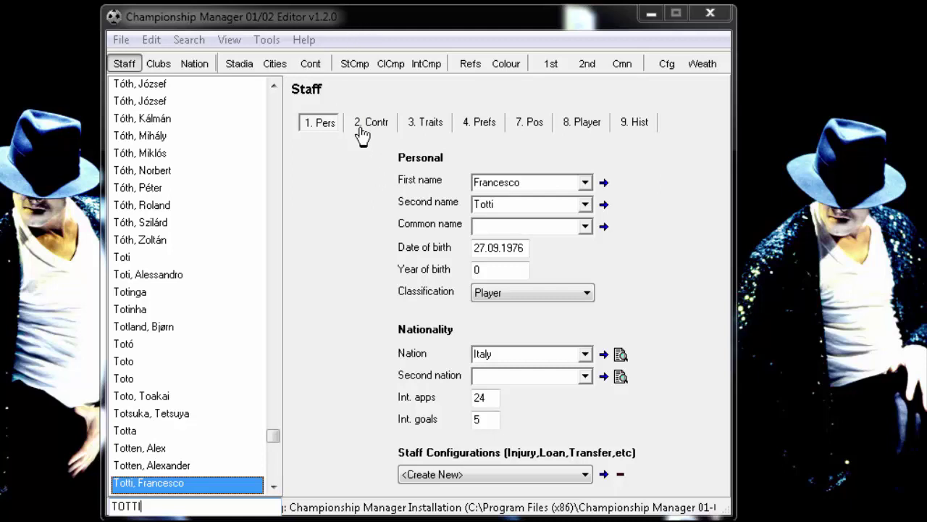
Step: Set Totti's throw-ins and reflexes to 20 each in his player attributes
click(584, 126)
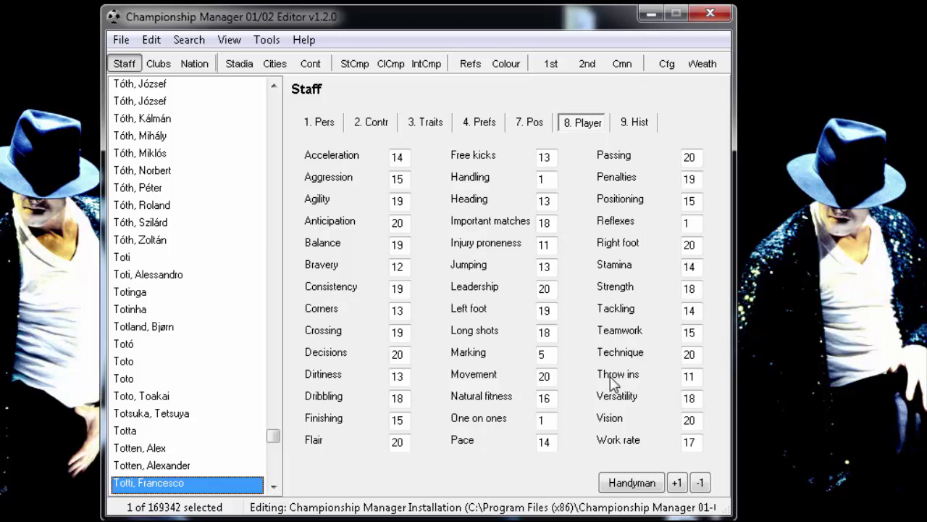
double_click(686, 375)
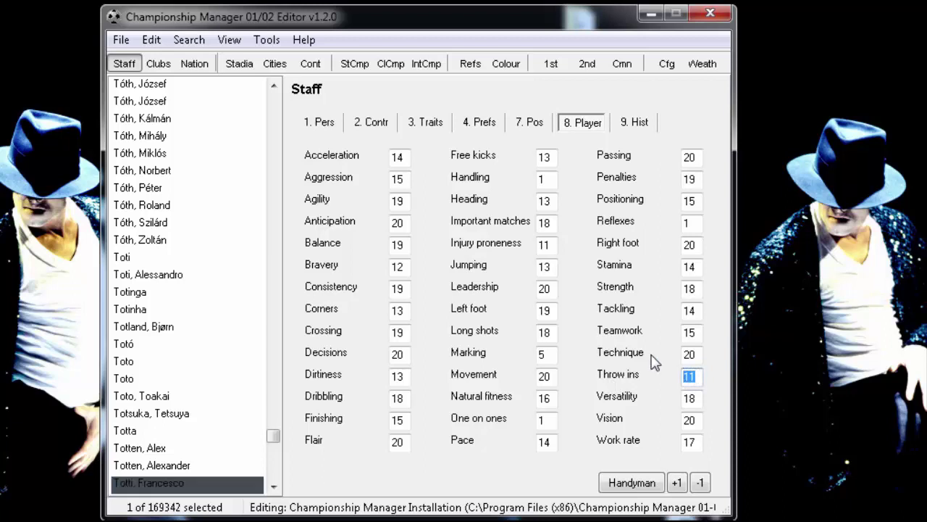
text(20)
double_click(697, 222)
text(20)
Step: Set Totti's right side and left side ratings to 20 each in his positional data
click(534, 125)
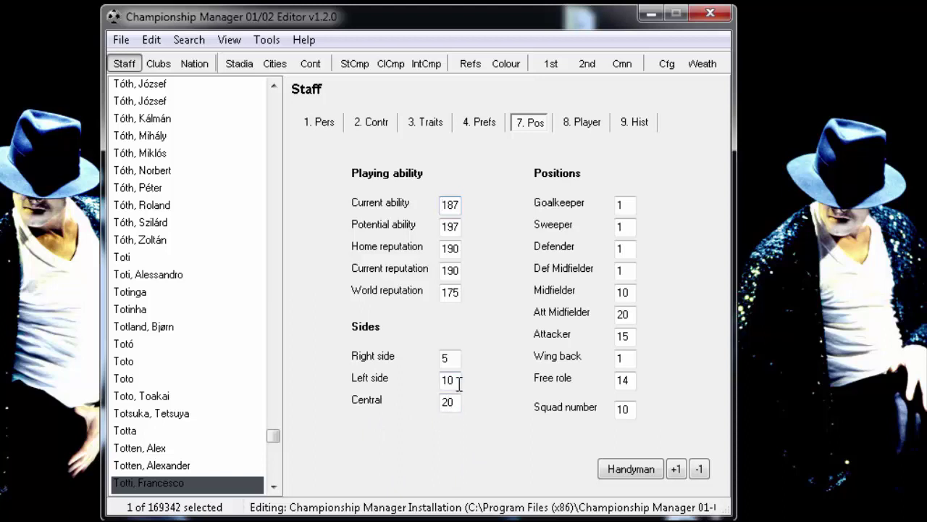
click(447, 360)
text(20)
click(452, 377)
text(20)
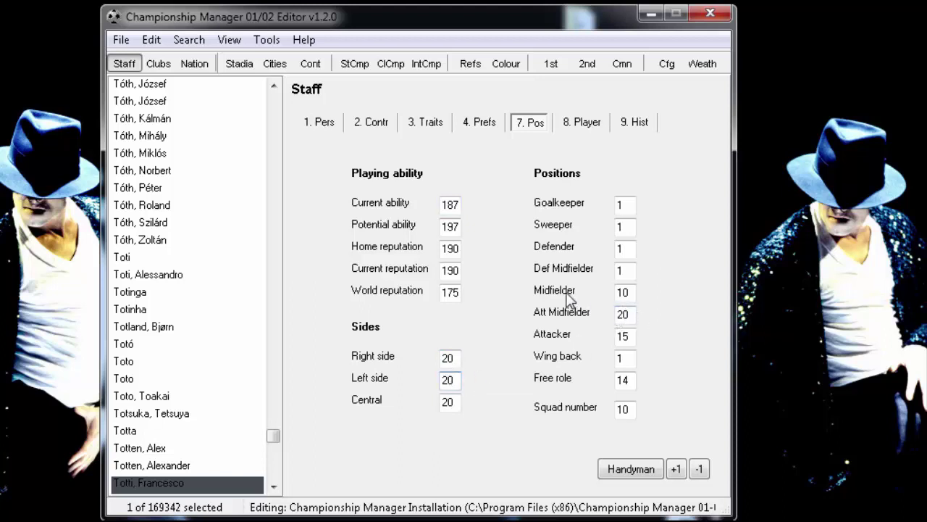
Step: Set Totti's midfielder and attacker position ratings to 20 each
double_click(635, 291)
text(20)
double_click(625, 336)
text(2)
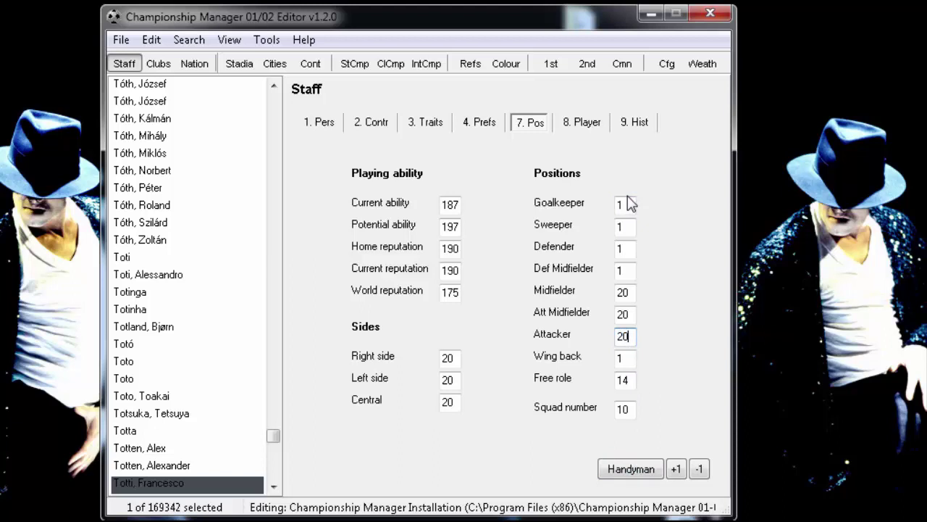
Step: Set Totti's adaptability, professionalism and temperament to 20 each in his mental traits
click(587, 124)
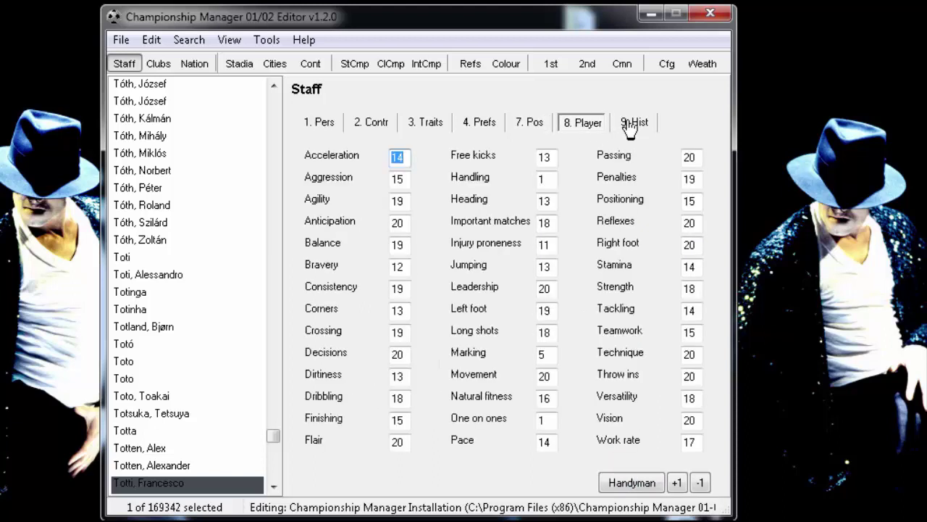
click(426, 123)
click(374, 128)
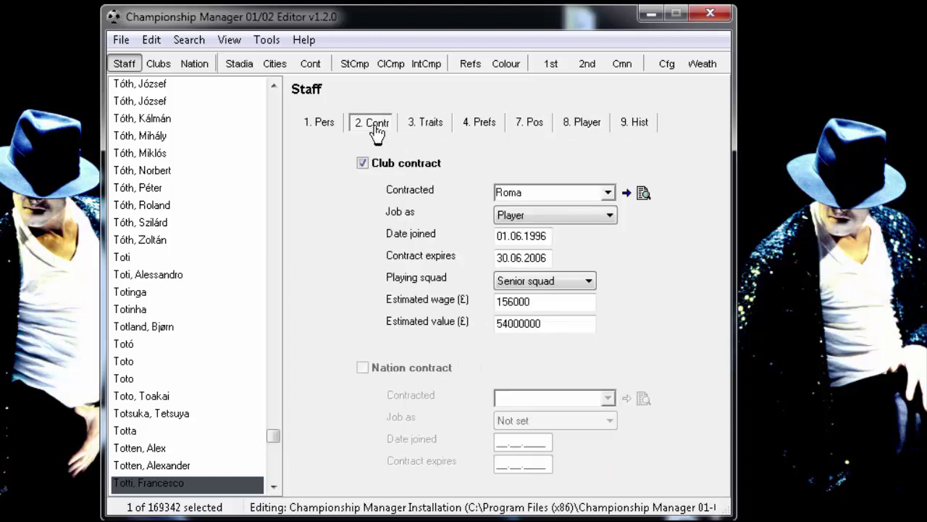
click(433, 124)
text(20)
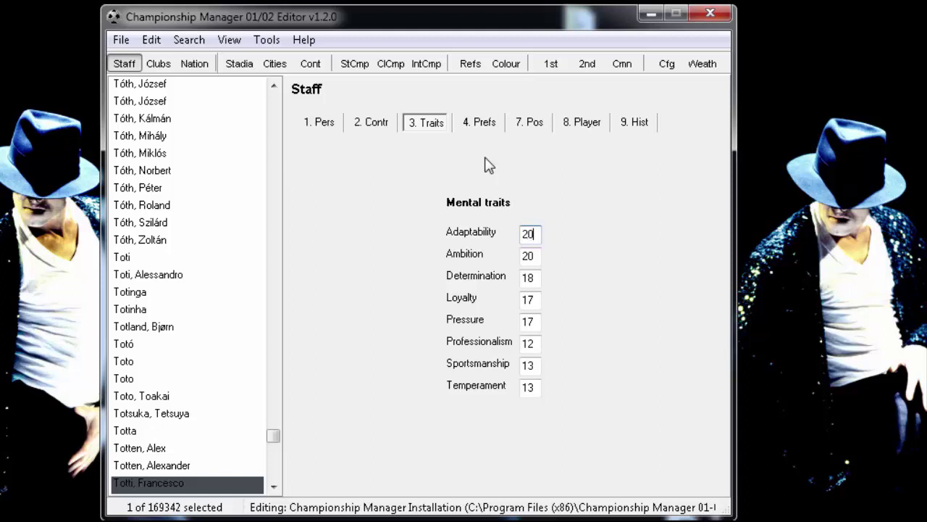
key(Tab)
key(Tab)
key(Tab)
key(Tab)
key(Tab)
text(20)
key(Tab)
key(Tab)
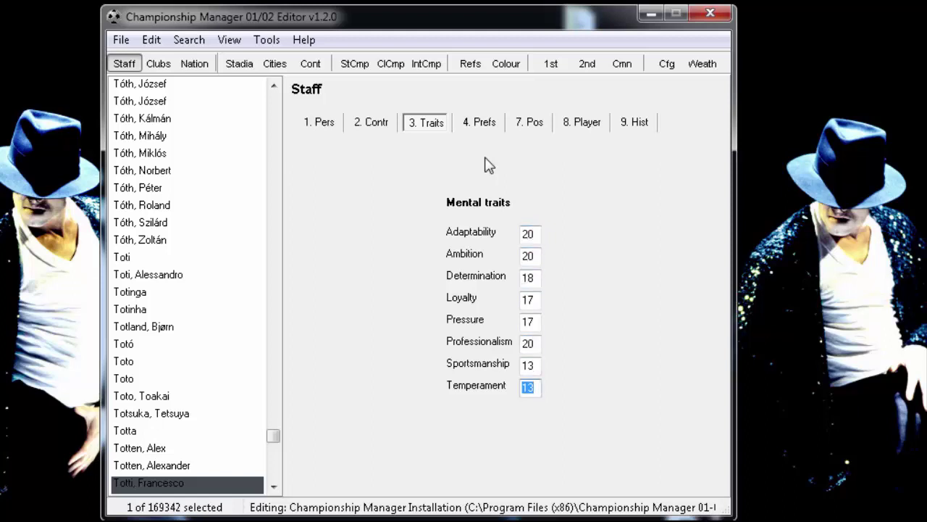
text(20)
Step: Change Totti's contracted club to the Italian Napoli and accept adding him to its squad list as a player
click(307, 129)
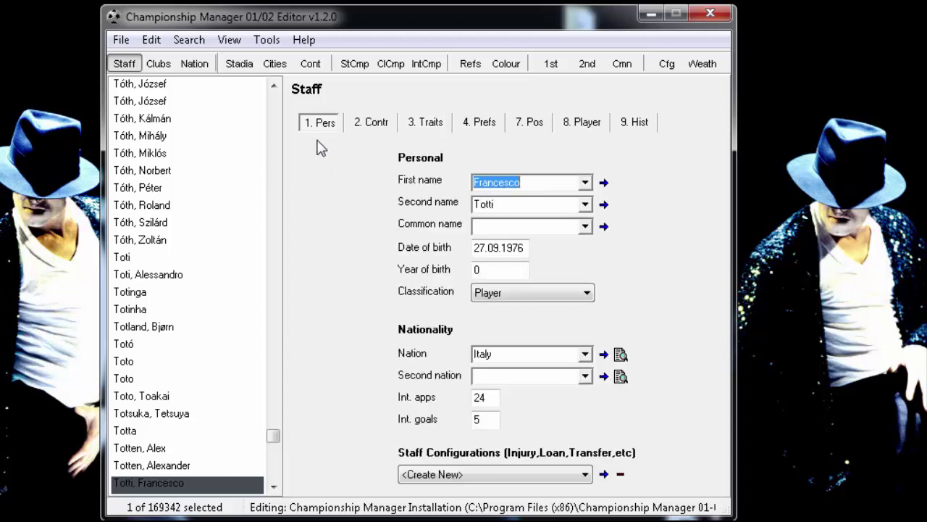
click(356, 124)
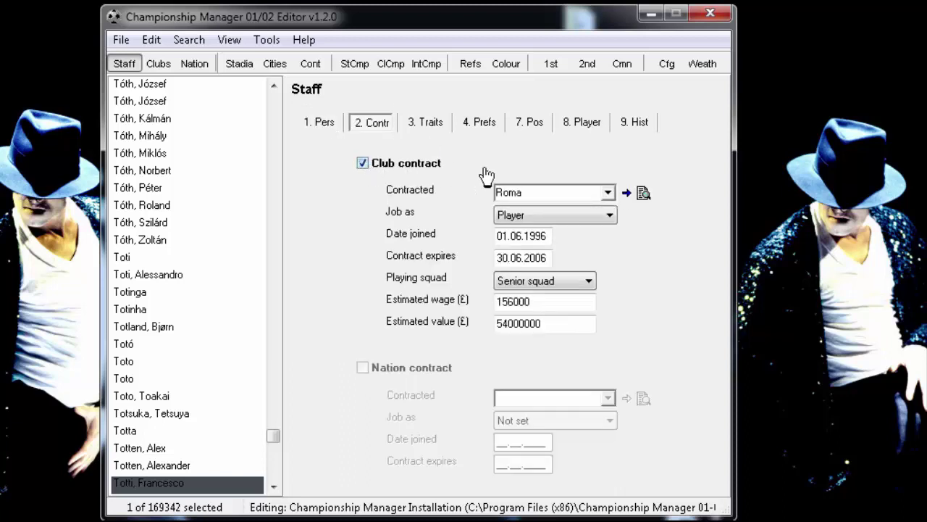
click(607, 194)
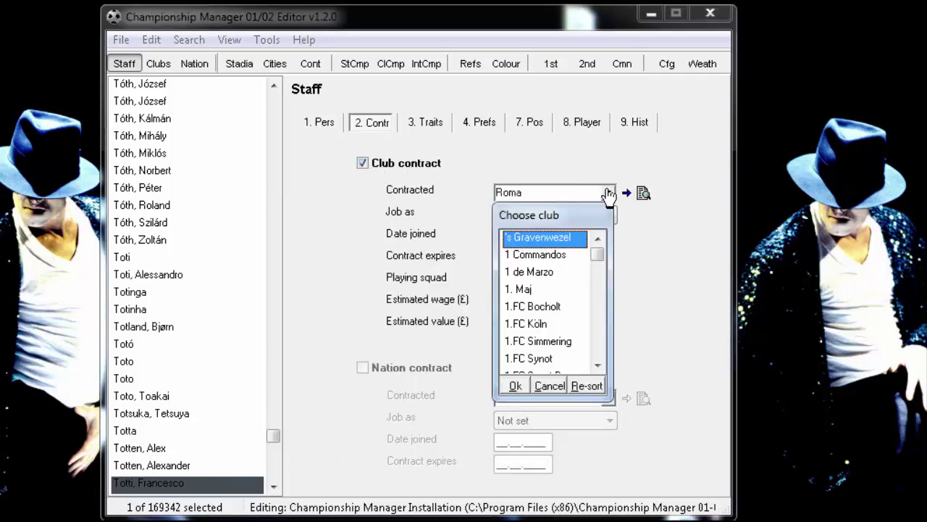
text(NAPOLI)
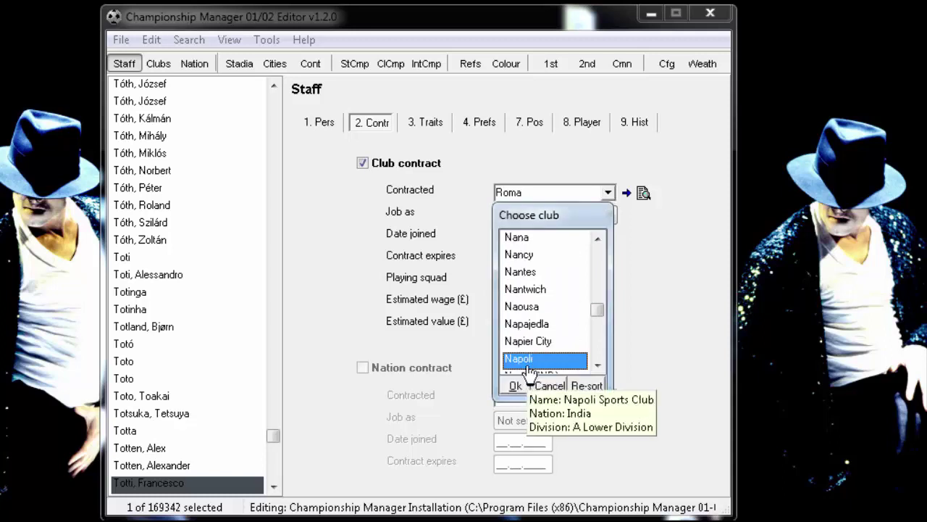
mouse_move(527, 368)
click(518, 388)
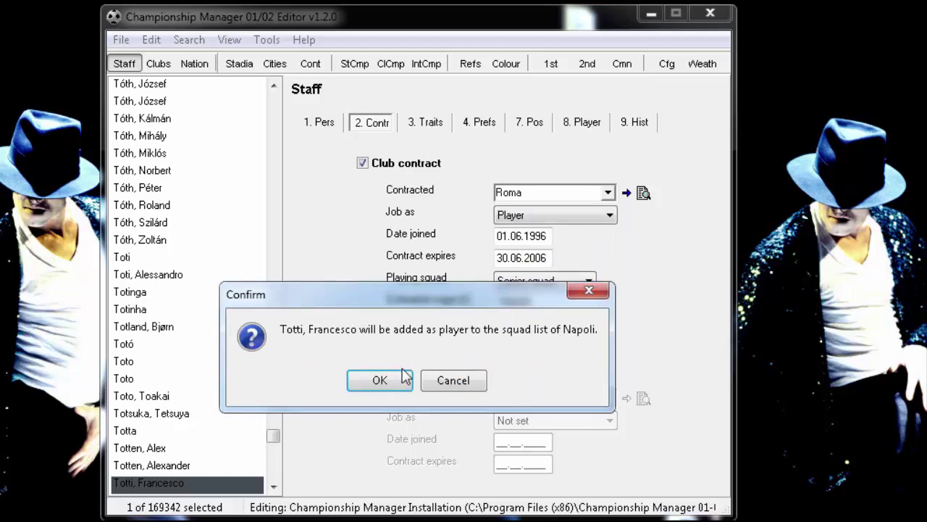
click(381, 380)
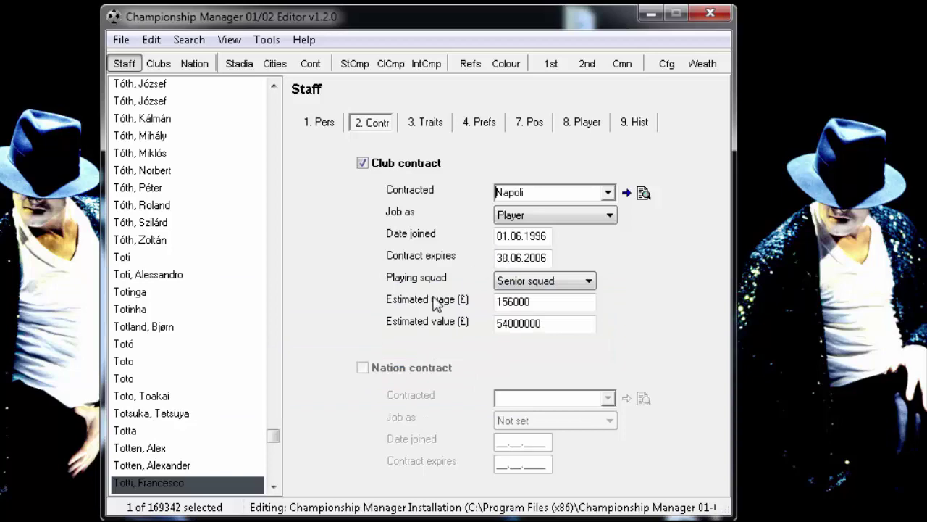
Step: Reopen Napoli's club record and check its squad list for Totti
click(148, 467)
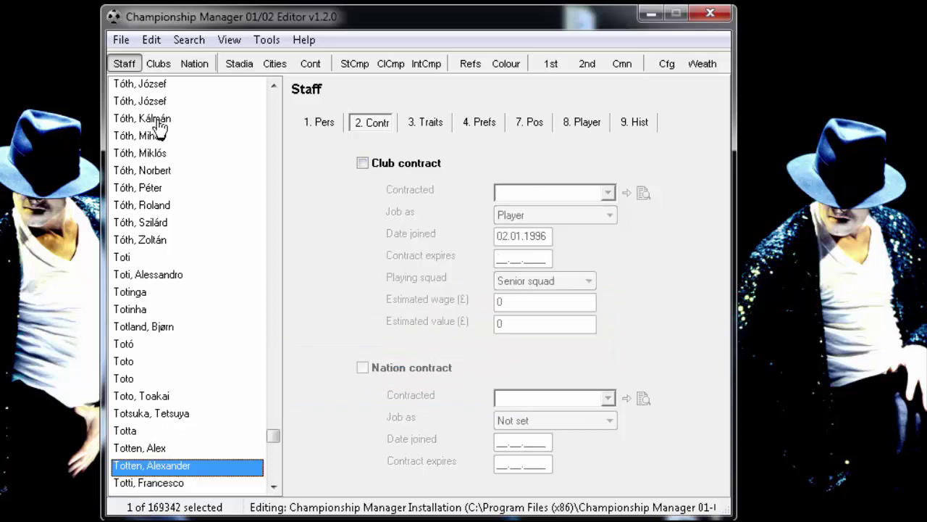
click(160, 64)
text(N)
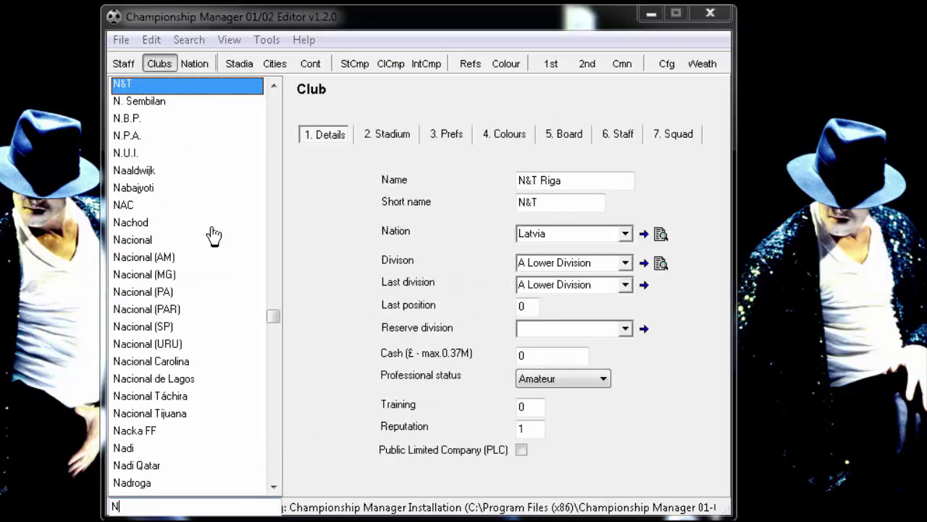
text(APOLI)
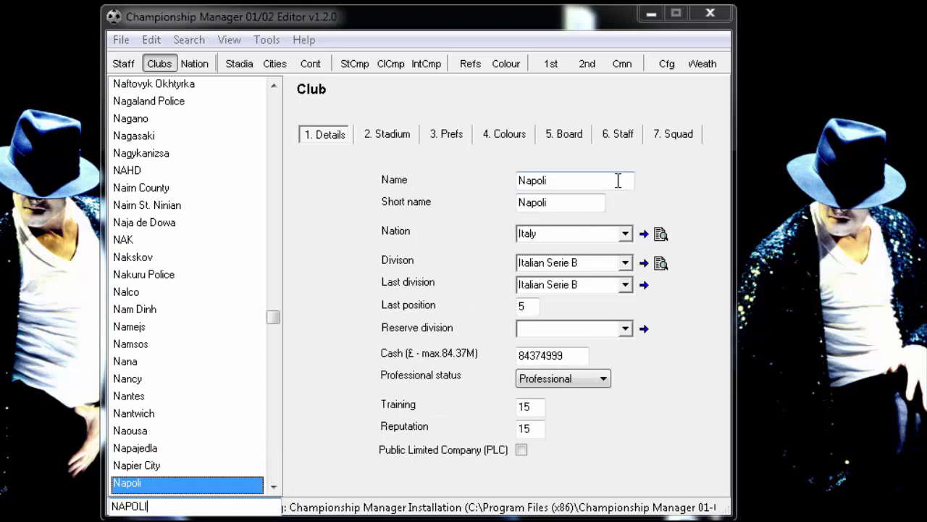
click(681, 141)
drag(576, 221, 578, 357)
click(442, 365)
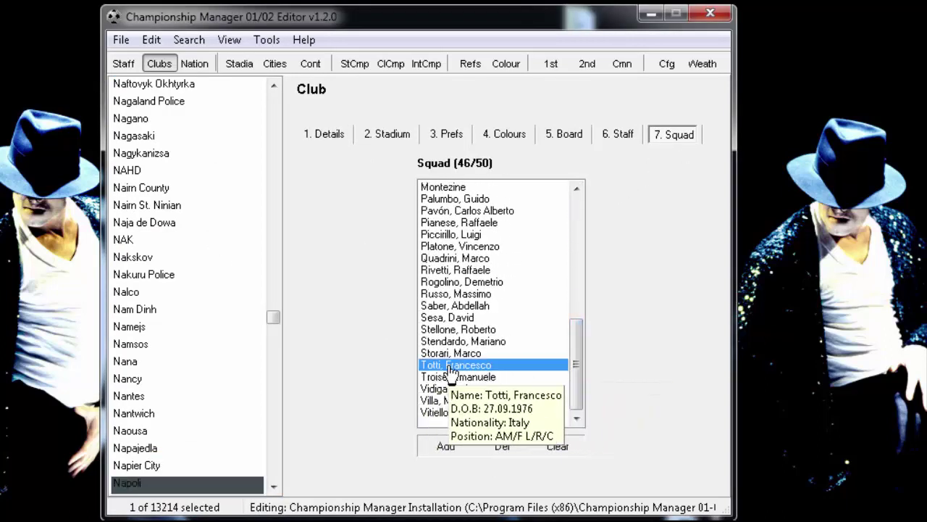
drag(576, 369, 573, 199)
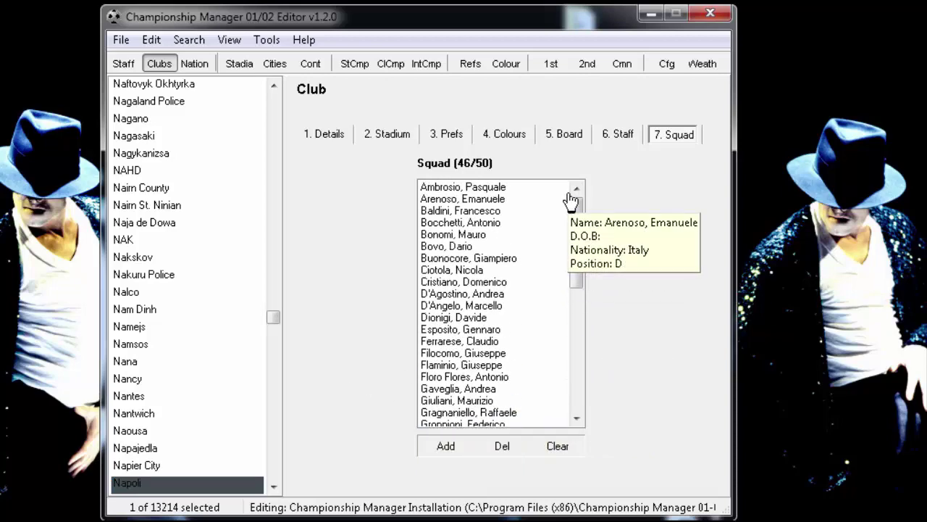
click(325, 135)
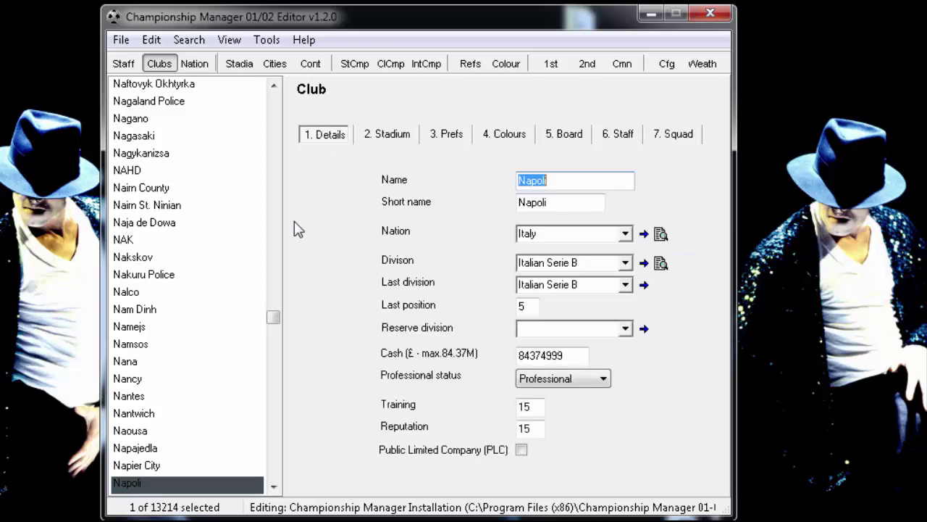
Step: Save the edited Napoli and Totti data to the Championship Manager Installation data set
click(131, 41)
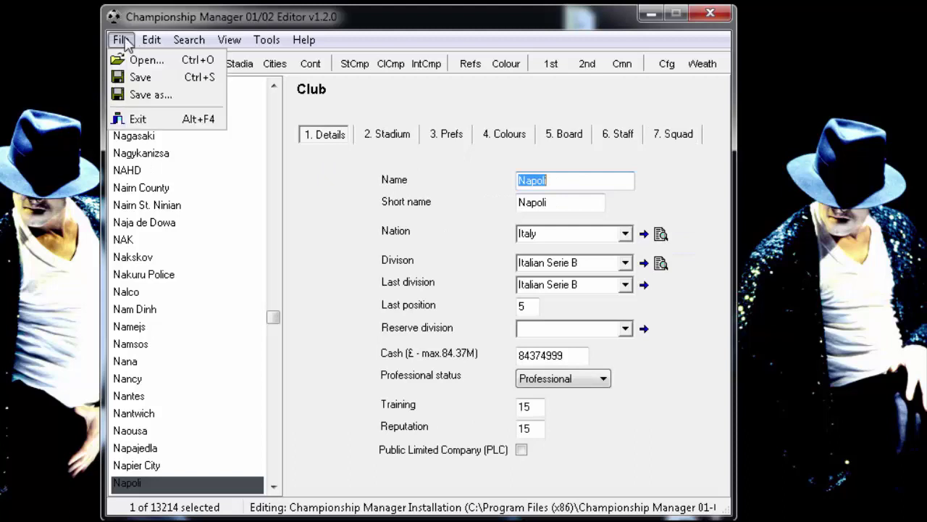
click(165, 103)
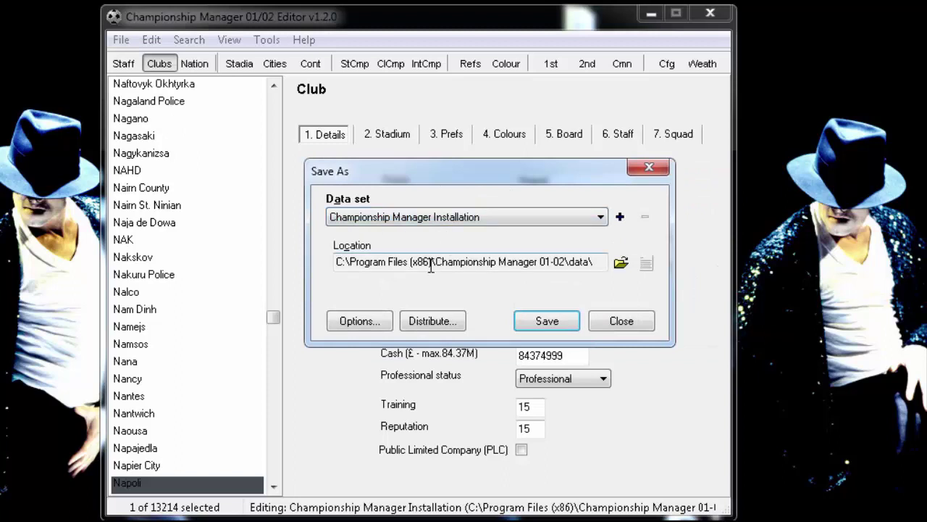
click(545, 318)
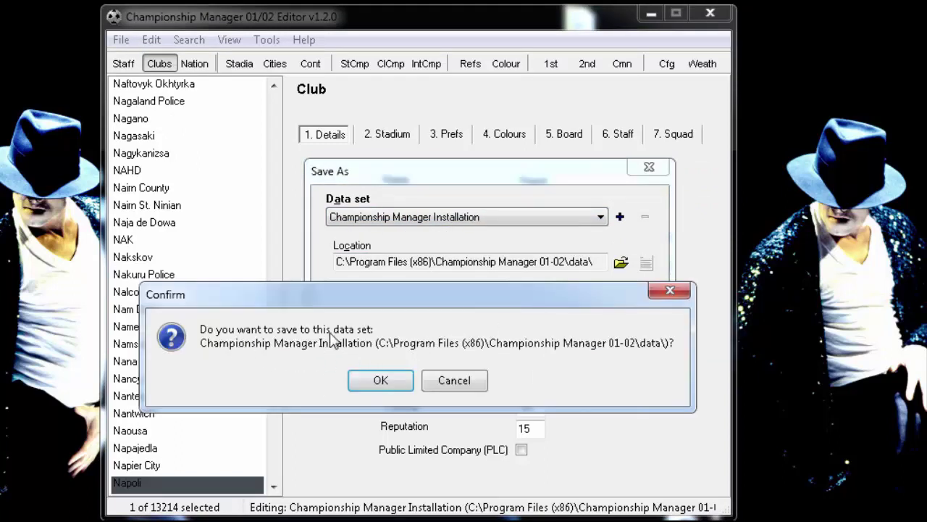
click(379, 379)
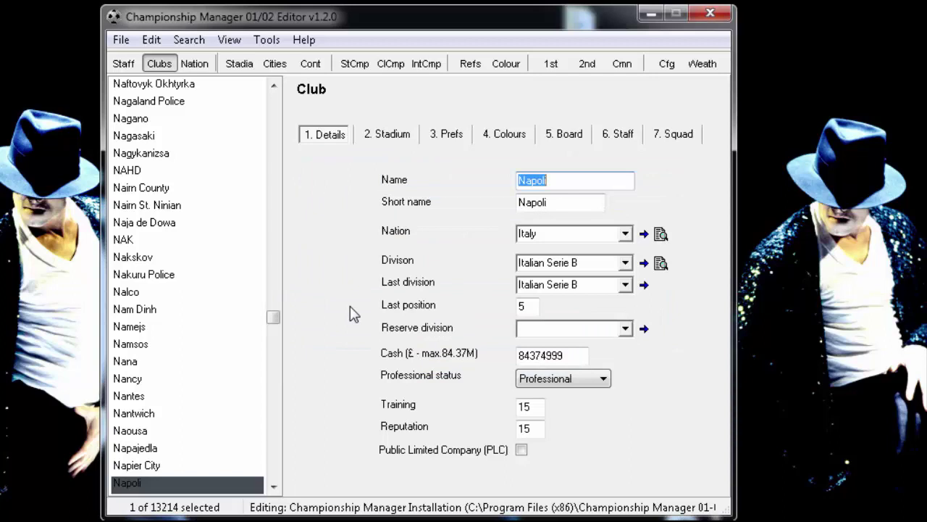
Step: Find the Italian club Rondinella in the club list and open its details
click(590, 181)
click(150, 208)
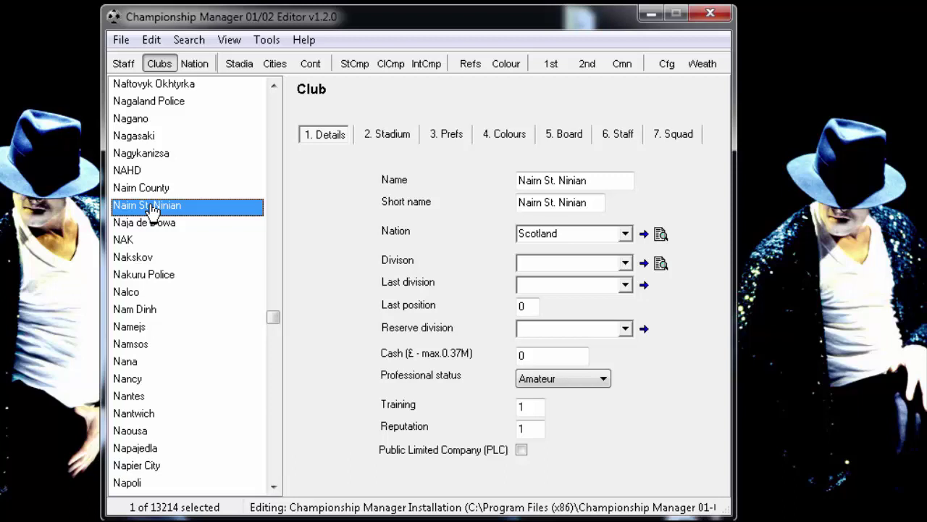
text(RONDIN)
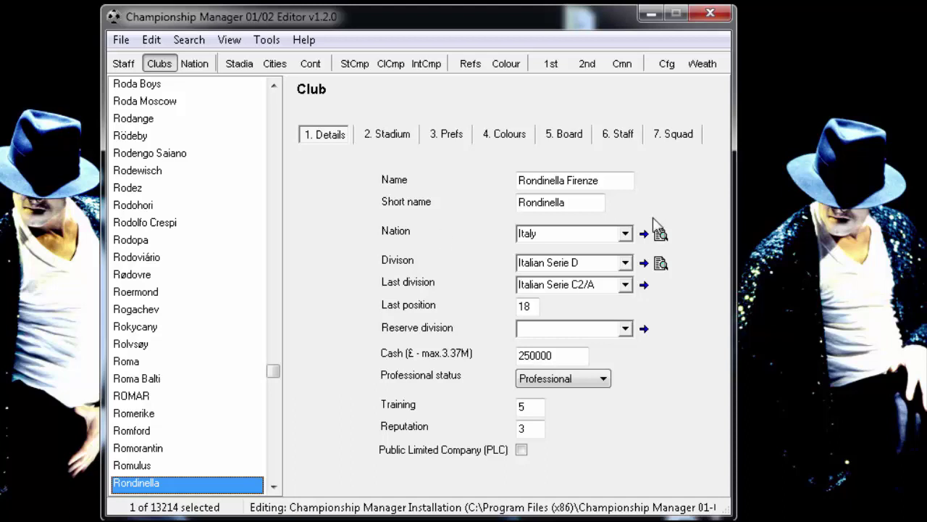
Step: Rename Rondinella Firenze as Soccavo ASD and set its short name to Soccavo
double_click(587, 181)
click(588, 183)
double_click(589, 182)
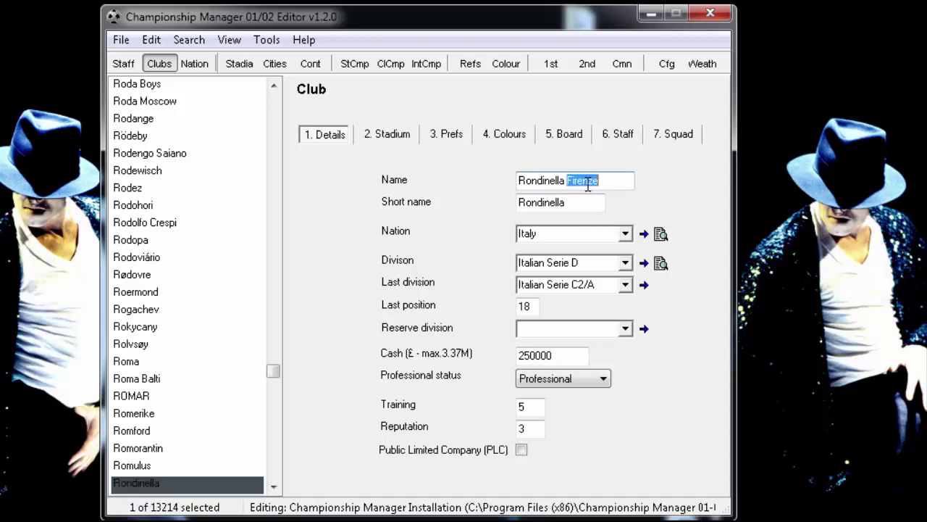
key(BackSpace)
key(BackSpace)
key(BackSpace)
key(BackSpace)
key(BackSpace)
key(BackSpace)
key(BackSpace)
key(BackSpace)
key(BackSpace)
key(BackSpace)
text(s00)
key(BackSpace)
key(BackSpace)
text(Soccavo ASD)
key(Tab)
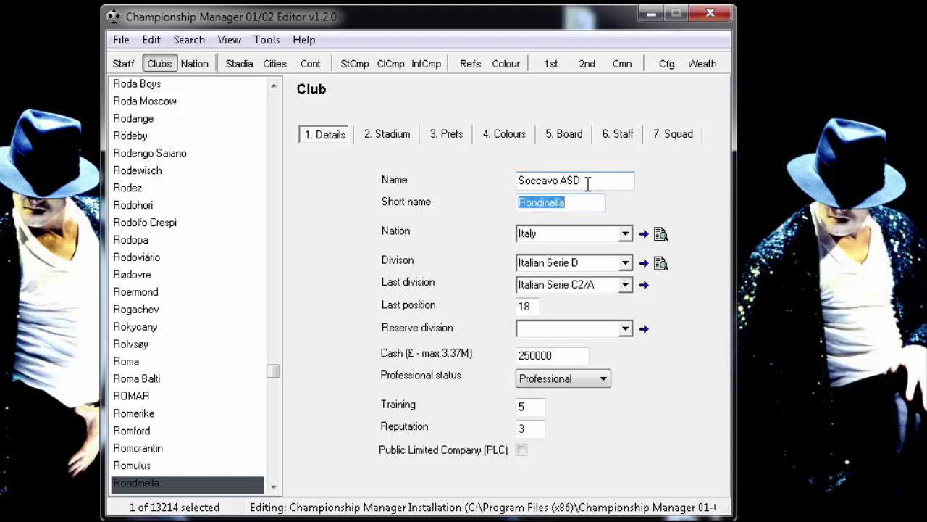
text(So)
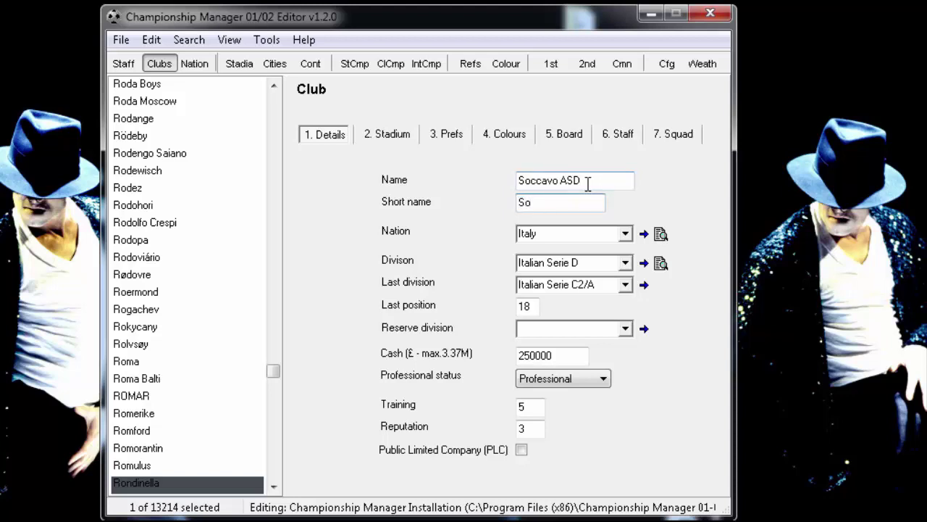
text(ccavo)
Step: Set Soccavo's reputation and training to 20 each and its cash to 149999999
click(536, 428)
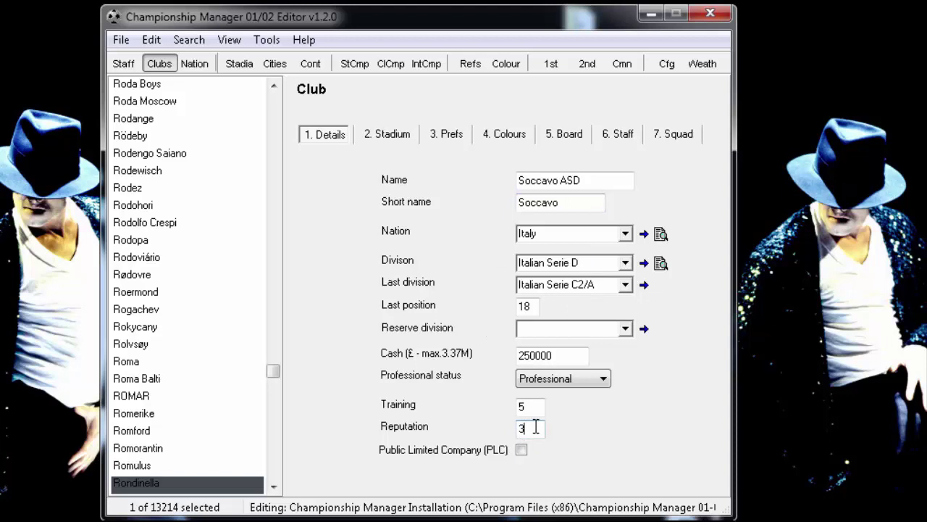
double_click(537, 428)
text(20)
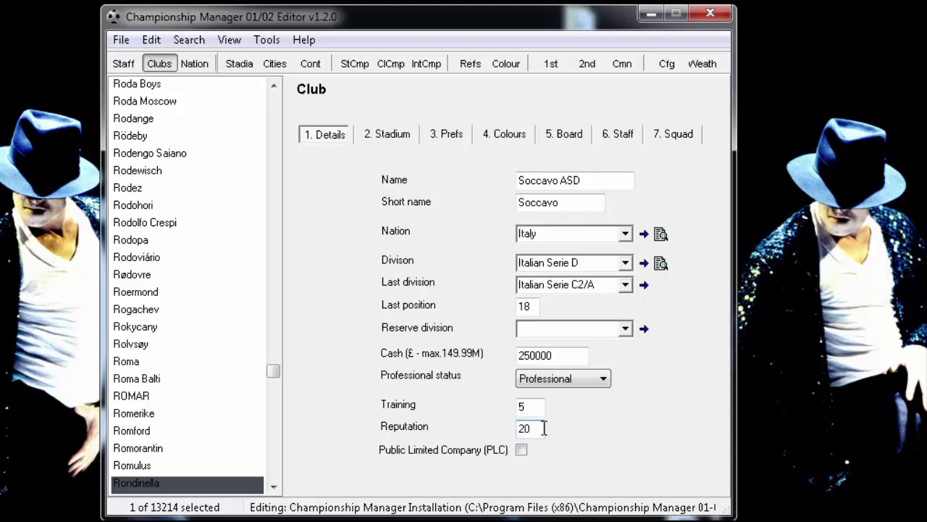
double_click(533, 408)
text(20)
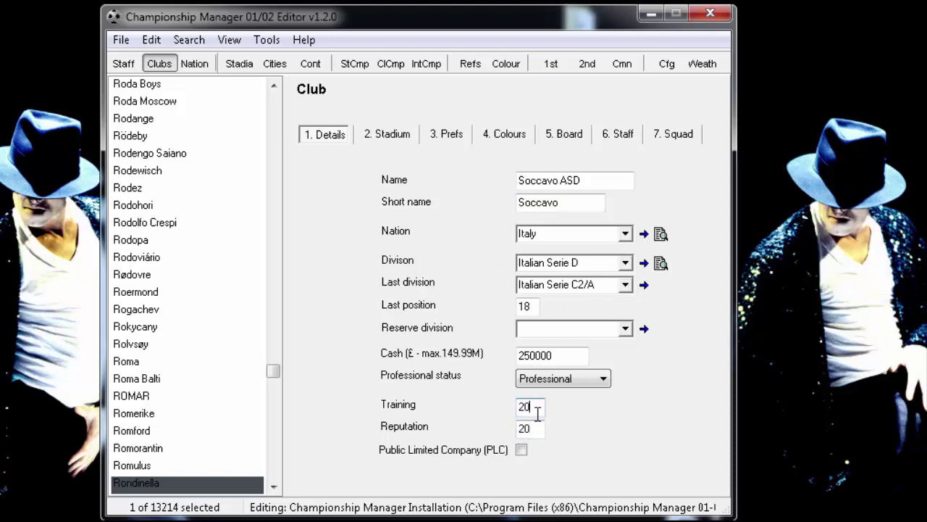
double_click(555, 353)
text(149)
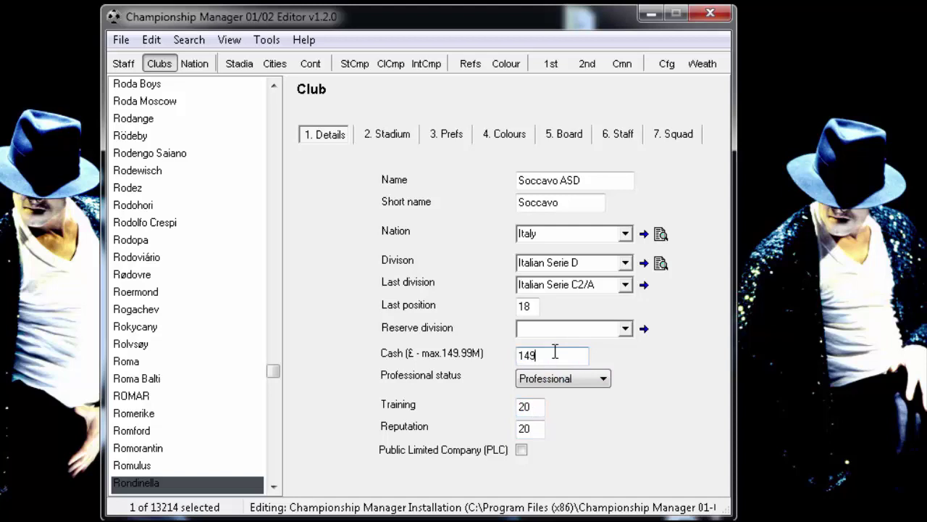
text(999999)
Step: Check which stadium Soccavo uses and open the Due Strade record in the stadium database
click(399, 139)
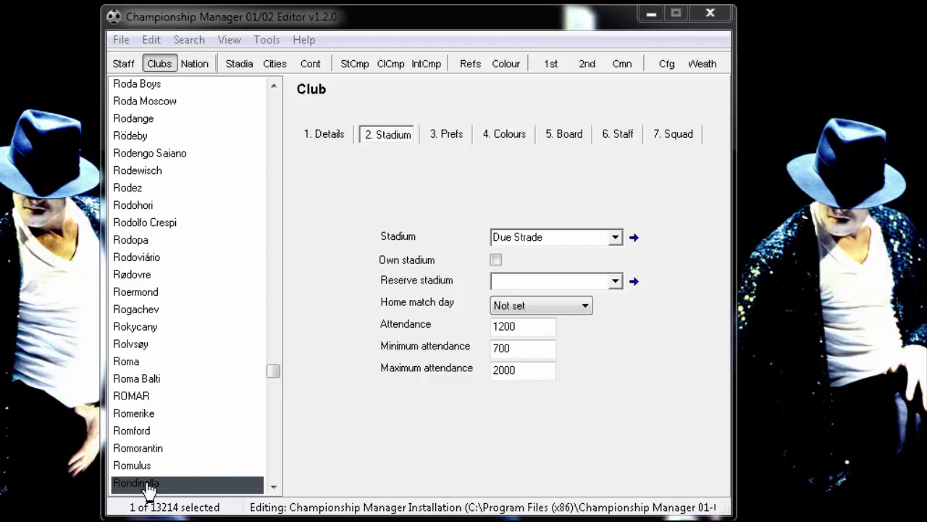
click(327, 139)
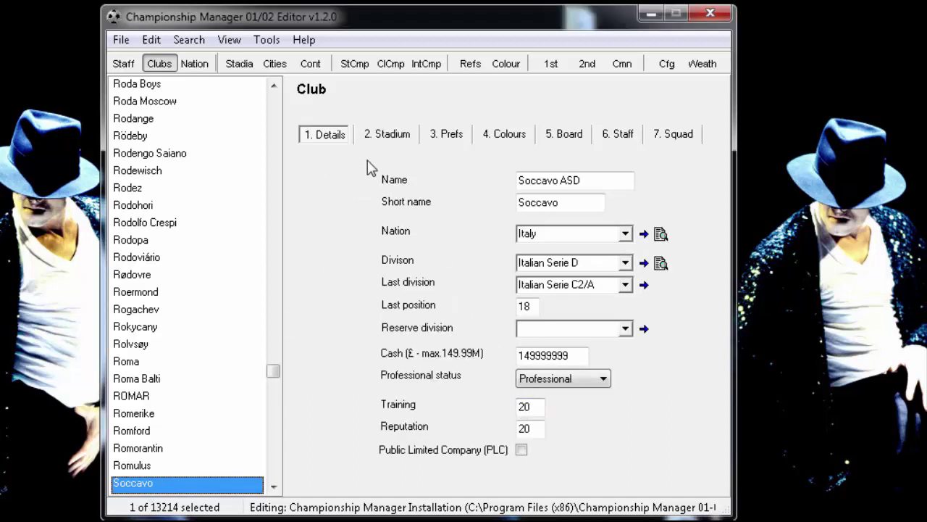
click(384, 139)
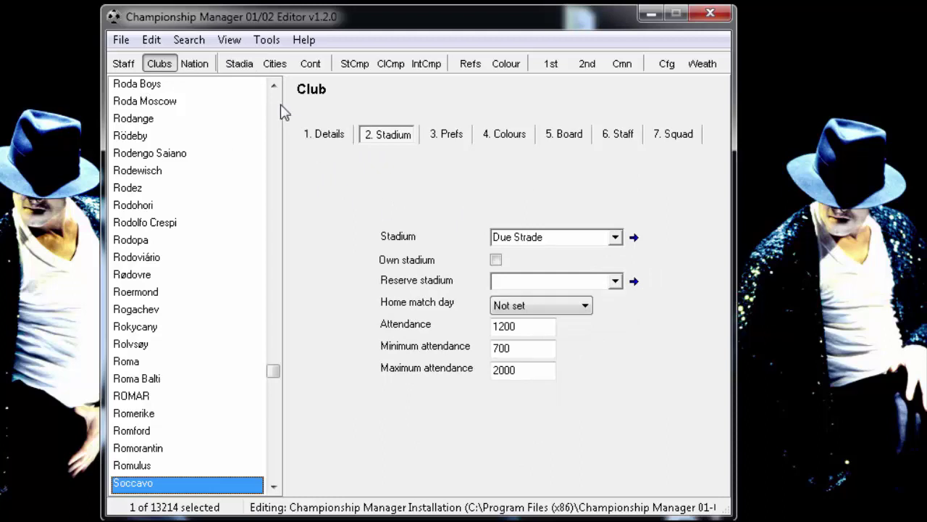
click(245, 66)
click(167, 190)
text(due strade)
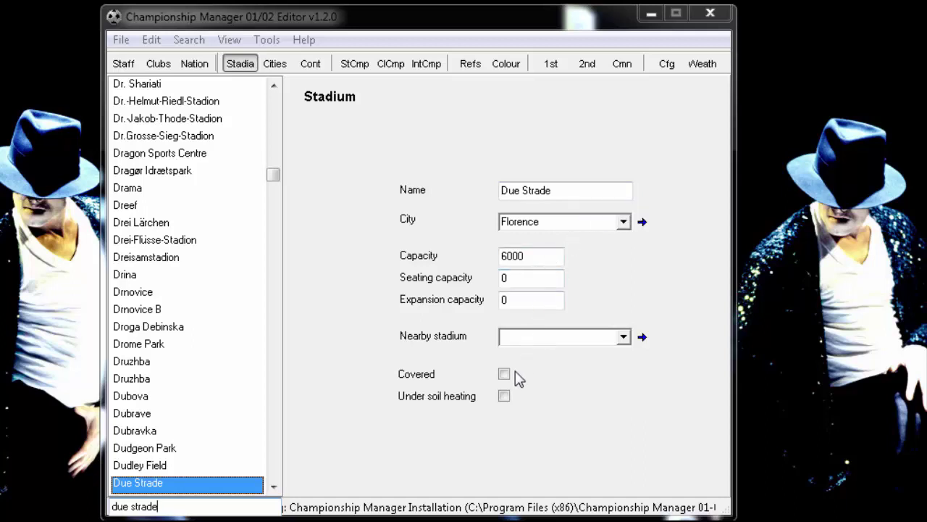
Step: Set Due Strade's capacity and seating capacity to 85000 and expansion capacity to 87500, and enable Covered and Under soil heating
click(547, 256)
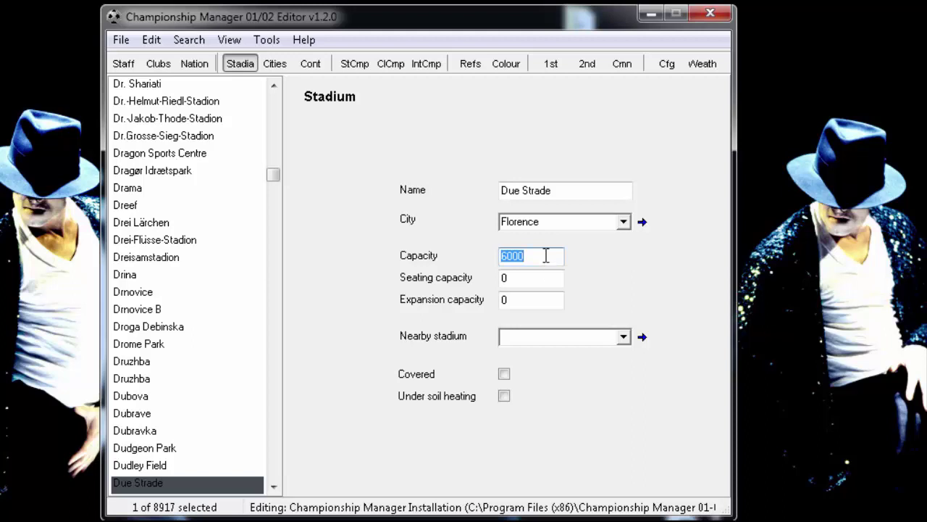
text(8500)
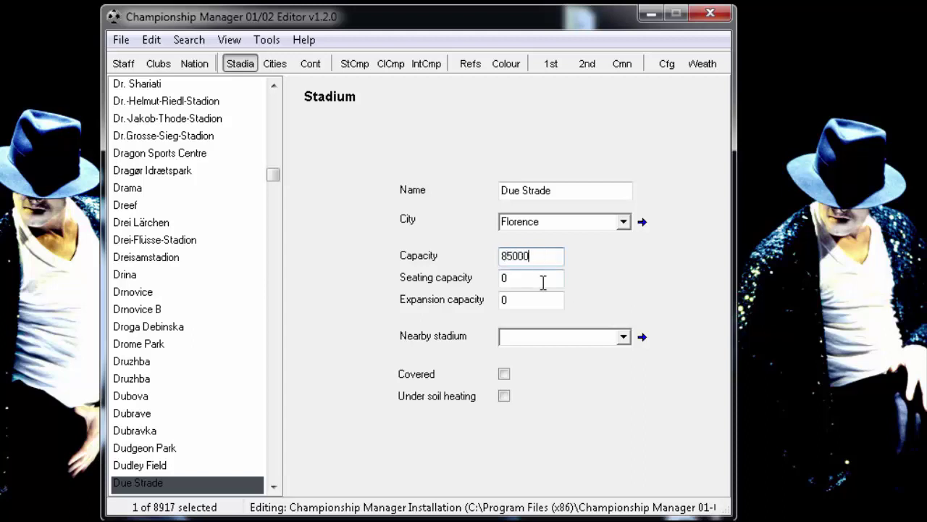
click(536, 281)
text(85000)
click(507, 299)
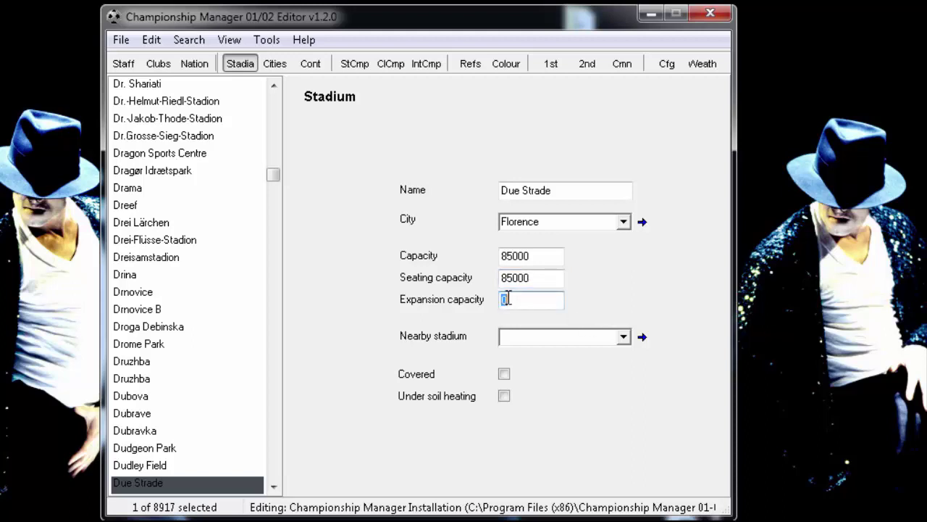
text(825)
click(504, 374)
click(505, 395)
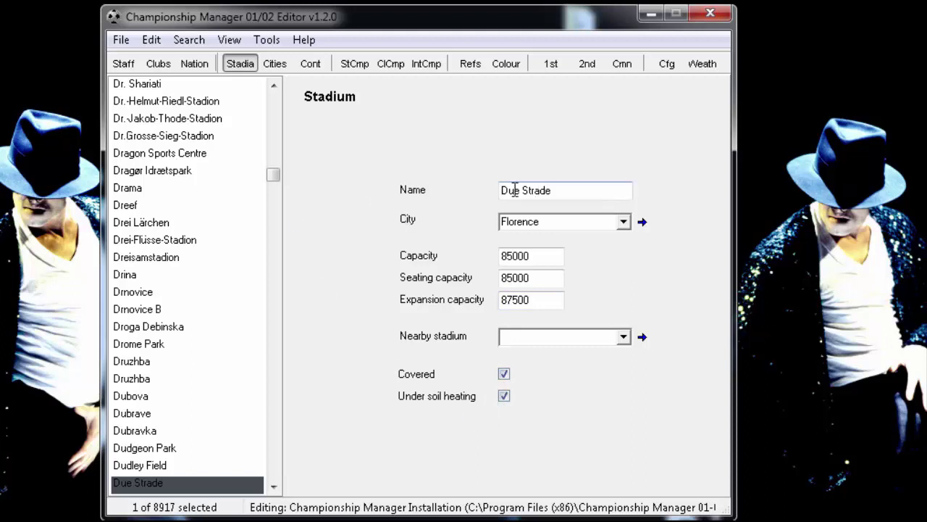
Step: Save the Soccavo and Due Strade changes to the Championship Manager Installation data set
click(122, 41)
click(145, 95)
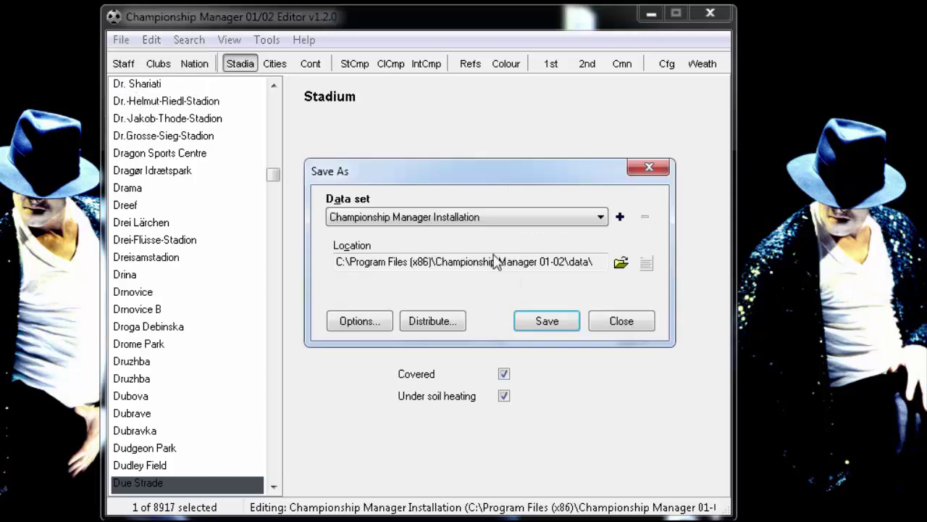
click(548, 321)
click(404, 376)
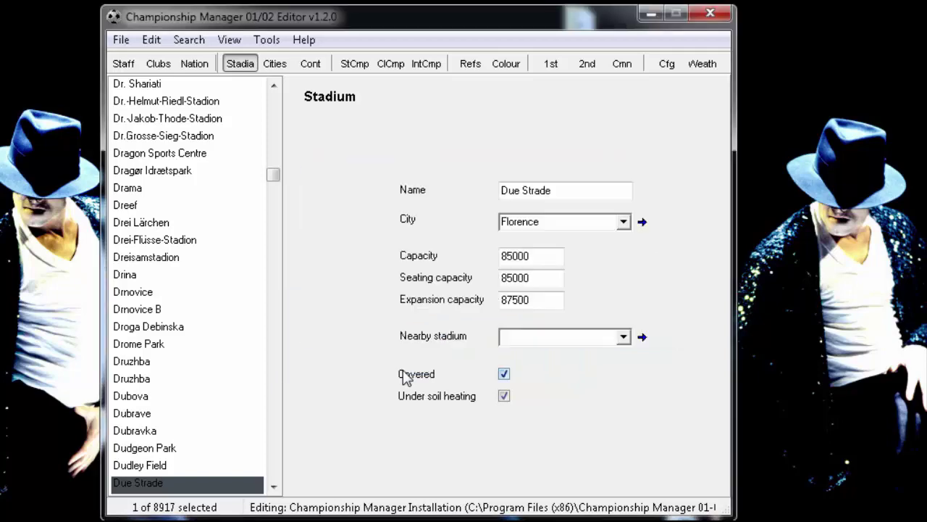
Step: Set Soccavo's attendance to 85000, minimum attendance to 50000 and maximum attendance to 87500
click(158, 67)
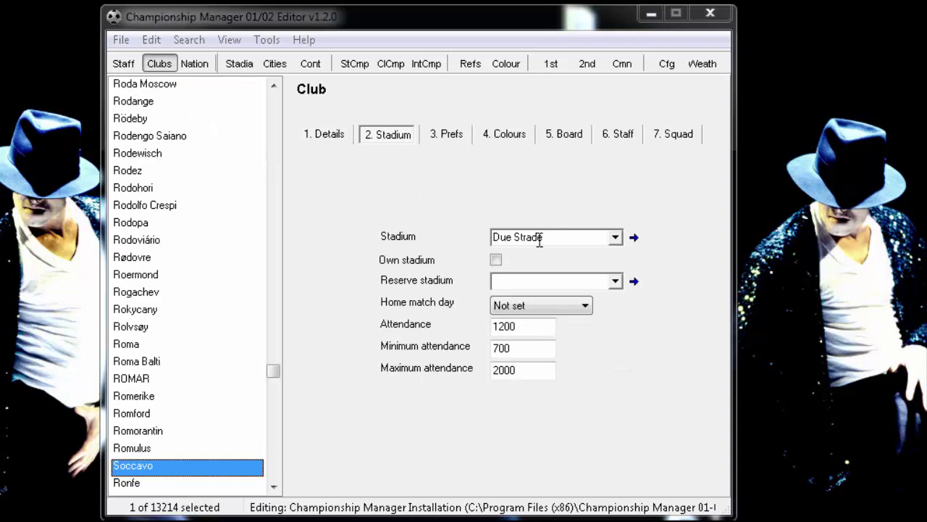
double_click(532, 326)
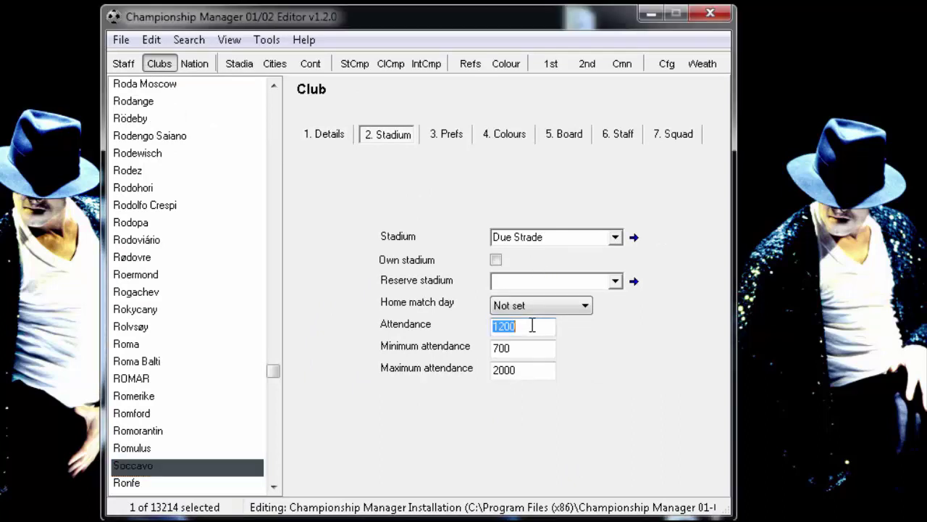
text(7)
text(50)
key(BackSpace)
key(BackSpace)
key(BackSpace)
text(85000)
key(Tab)
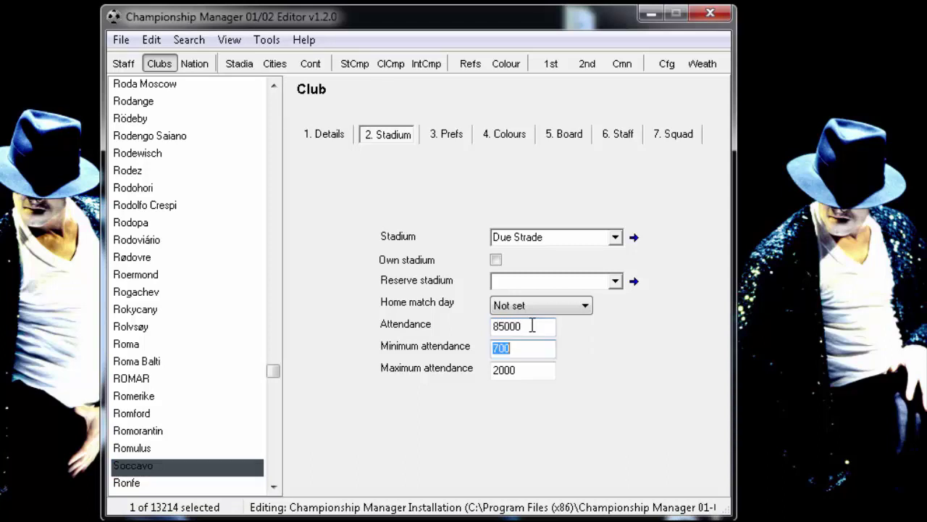
text(85)
text(0000)
key(Tab)
text(8)
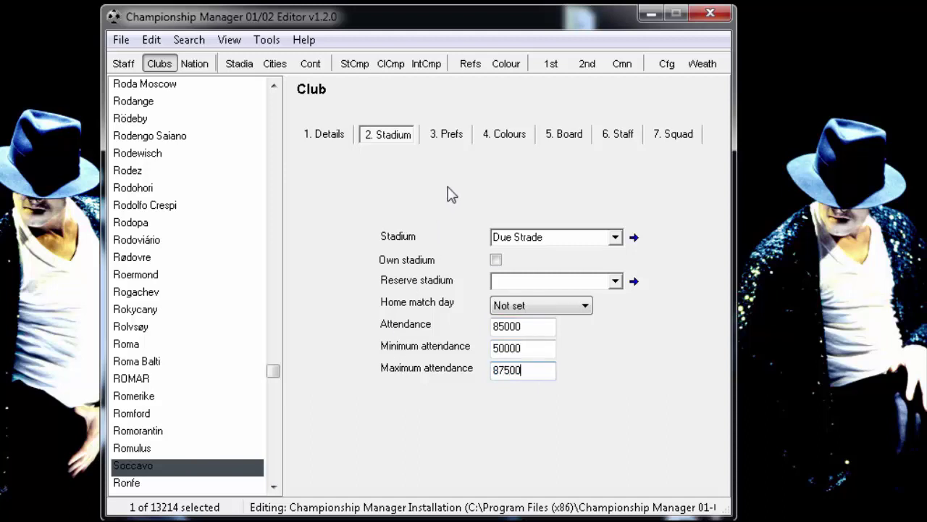
Step: Set Soccavo's first foreground colour to Amber and its second to Black
click(437, 145)
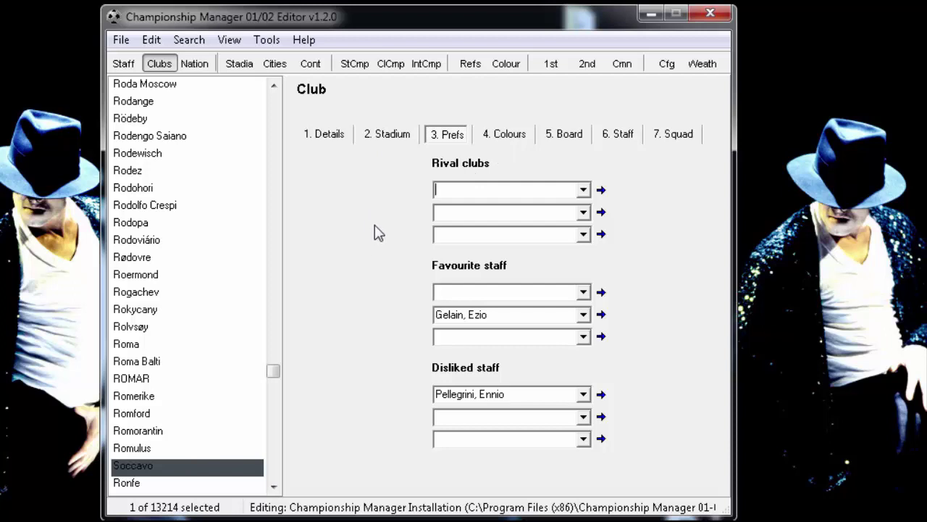
click(495, 139)
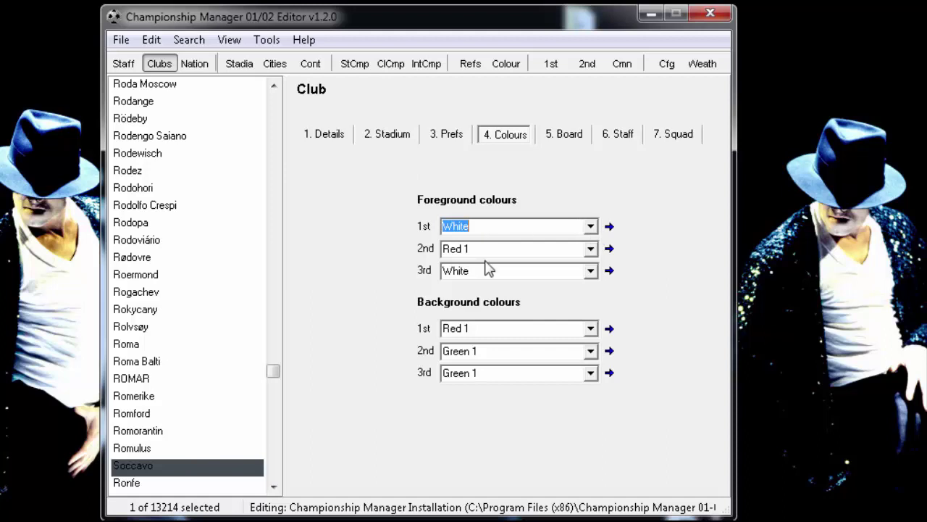
click(590, 227)
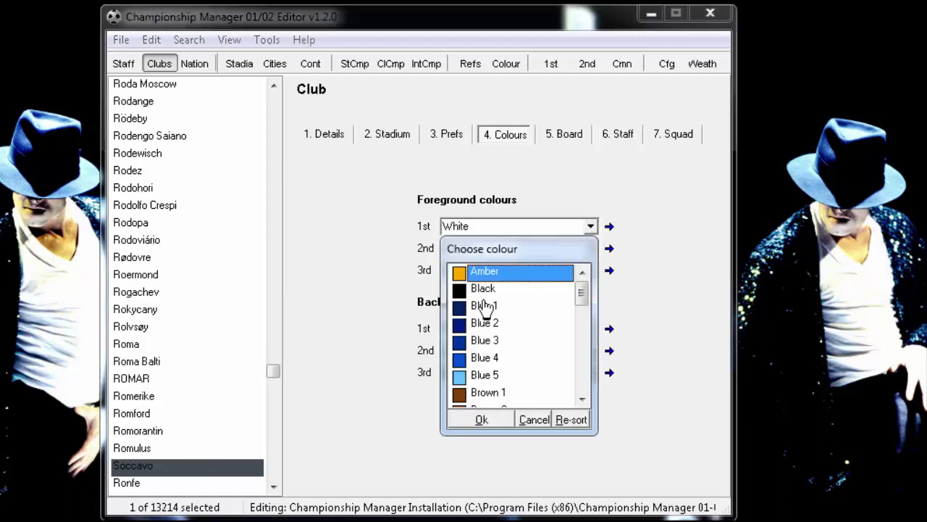
click(459, 423)
click(590, 249)
click(504, 311)
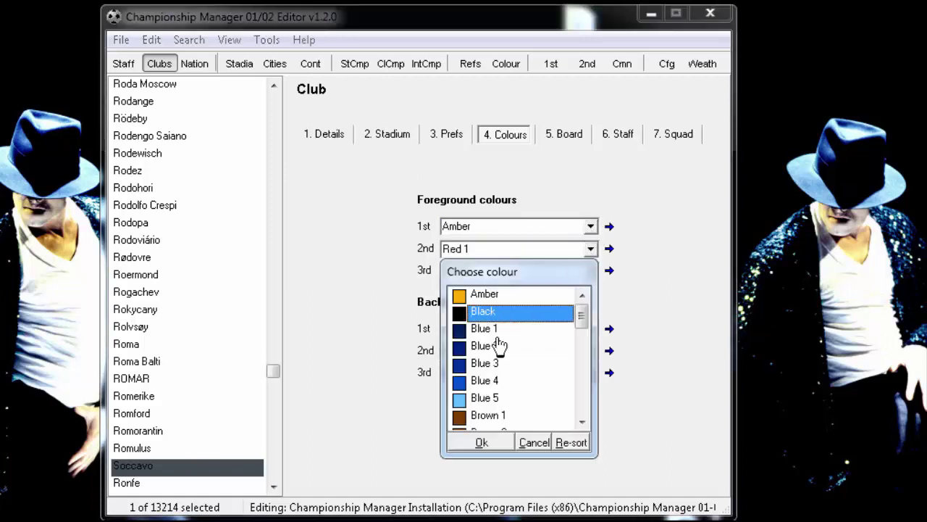
click(482, 443)
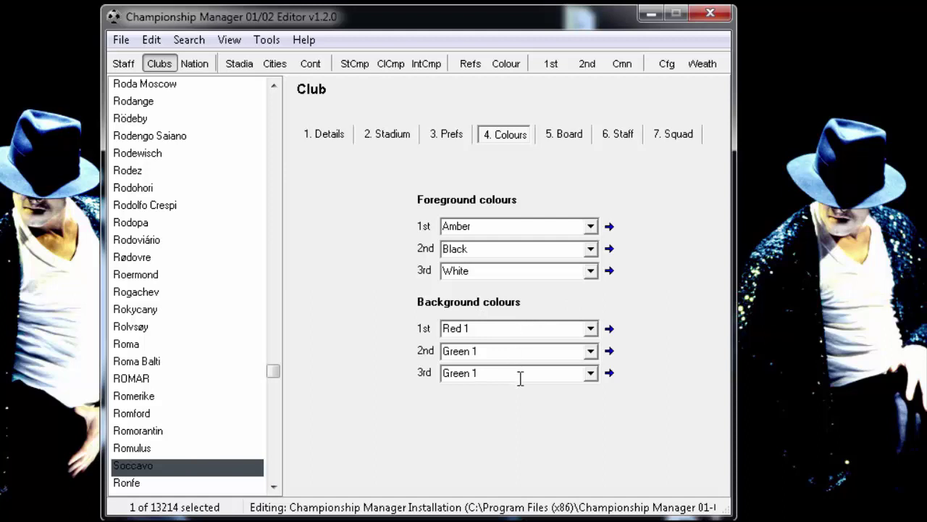
Step: Set Soccavo's second background colour to Black and its third background colour to Blue 1
click(592, 351)
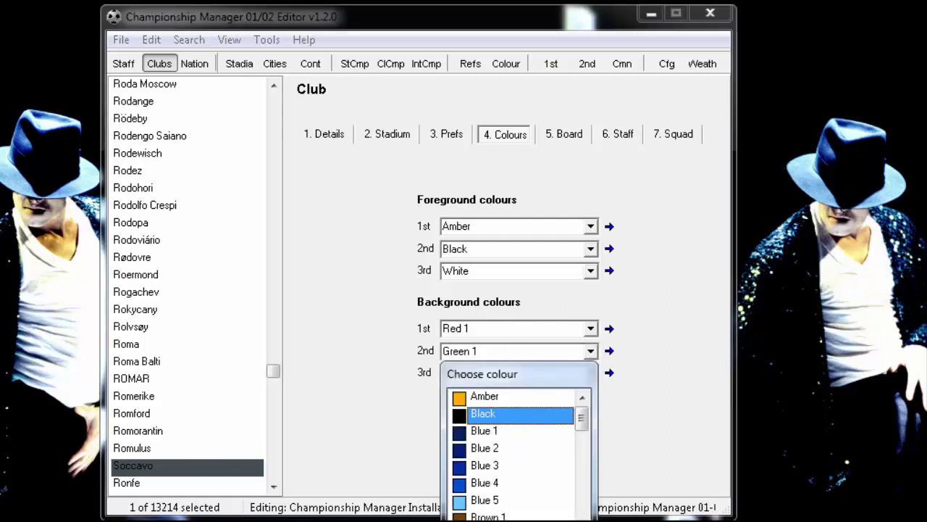
click(518, 413)
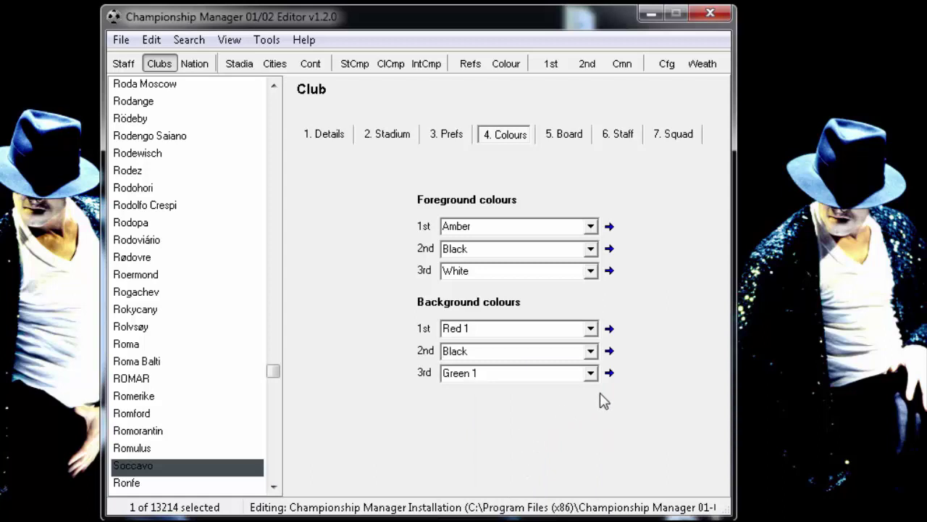
click(592, 374)
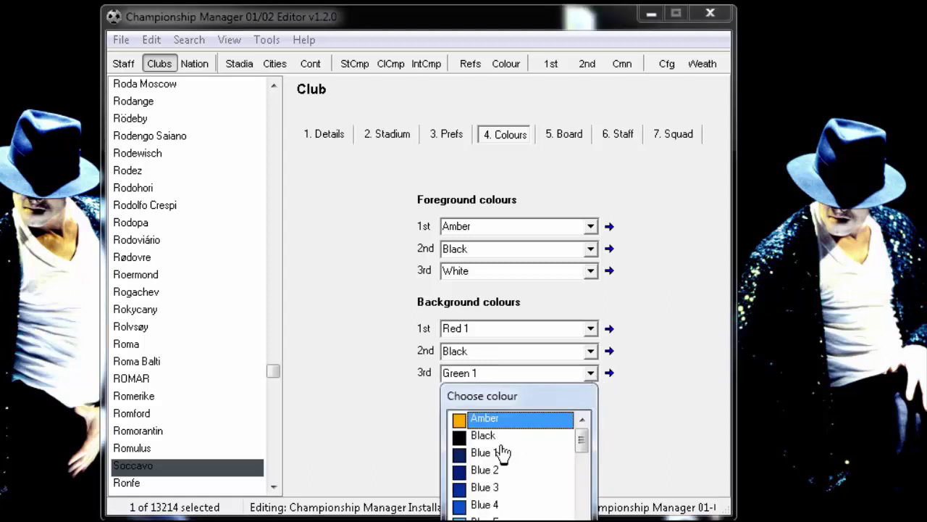
click(478, 453)
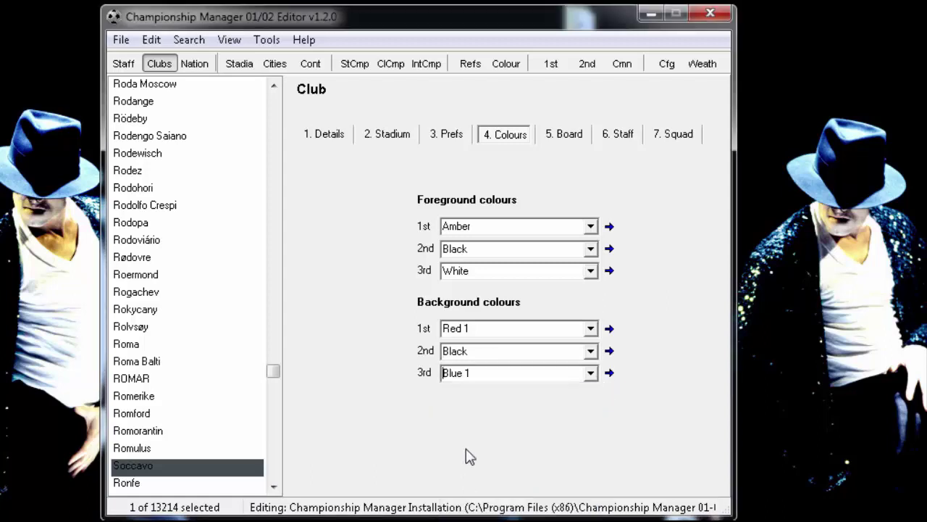
Step: Remove every player from Soccavo's squad, one after another, accepting each contract change
click(568, 139)
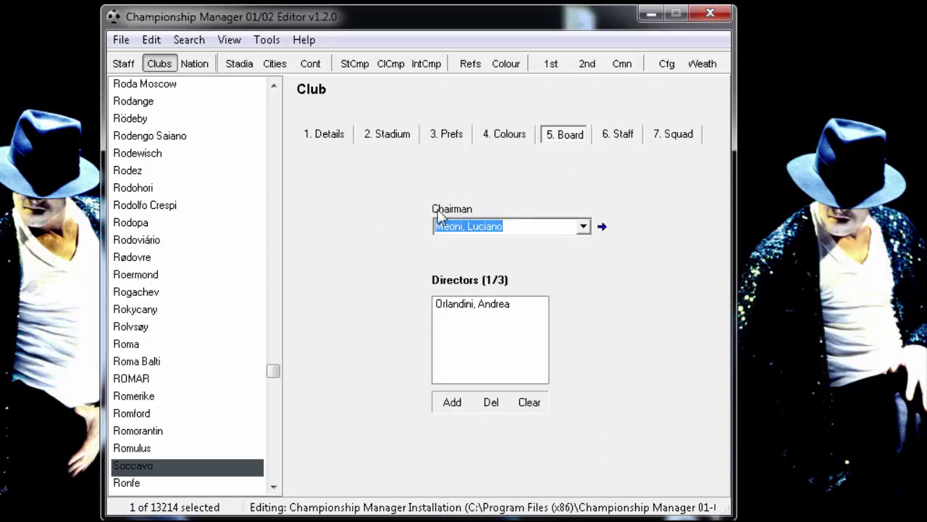
click(613, 141)
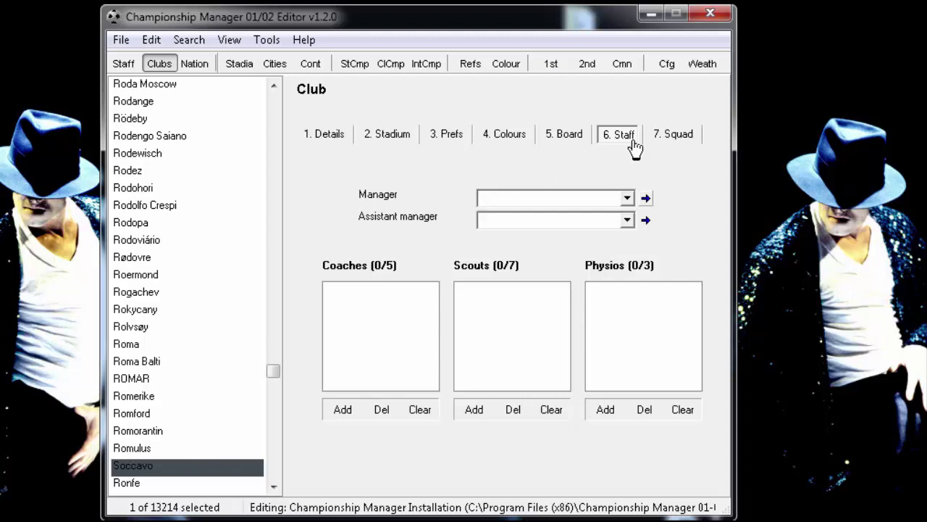
click(659, 137)
drag(569, 224, 575, 348)
click(506, 414)
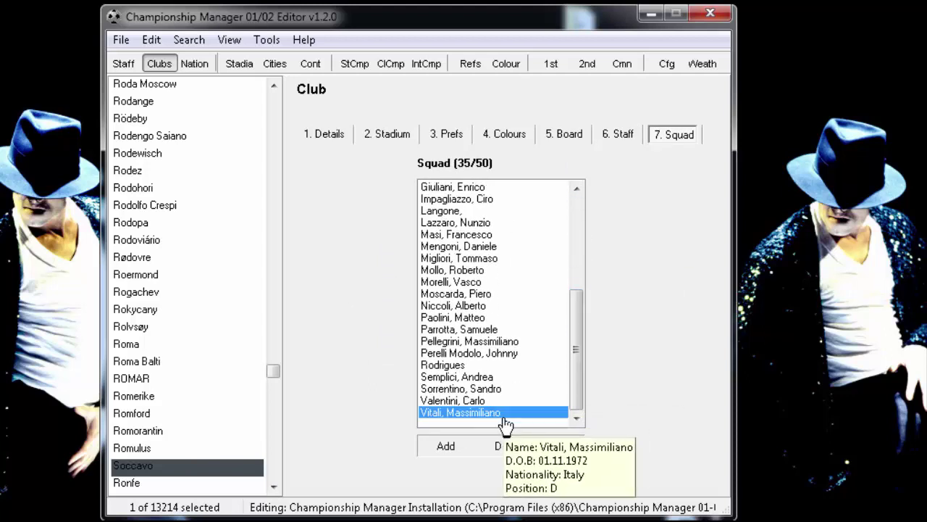
key(Up)
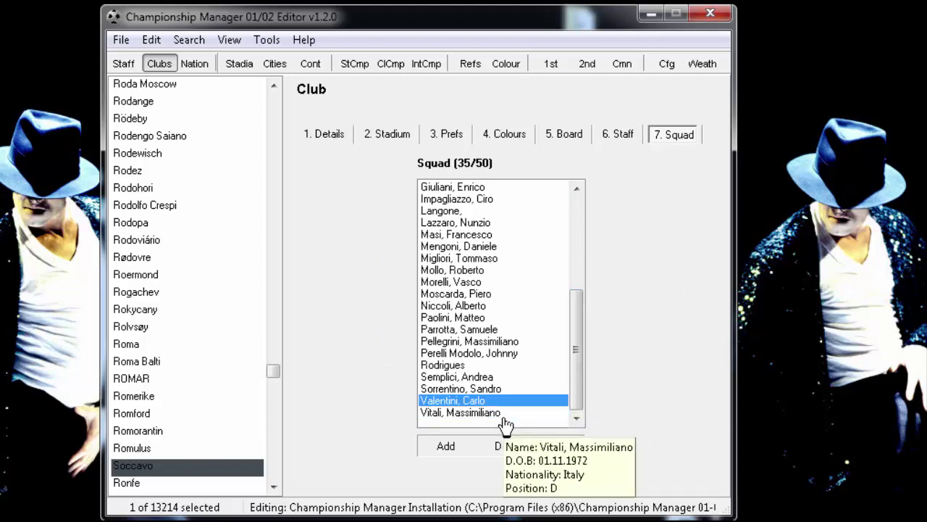
key(Up)
key(Up)
key(Up)
key(Up)
key(Up)
key(Up)
key(Up)
key(Up)
key(Up)
key(Up)
key(Up)
key(Up)
key(Up)
key(Up)
key(Up)
key(Up)
key(Up)
key(Up)
key(Up)
key(Up)
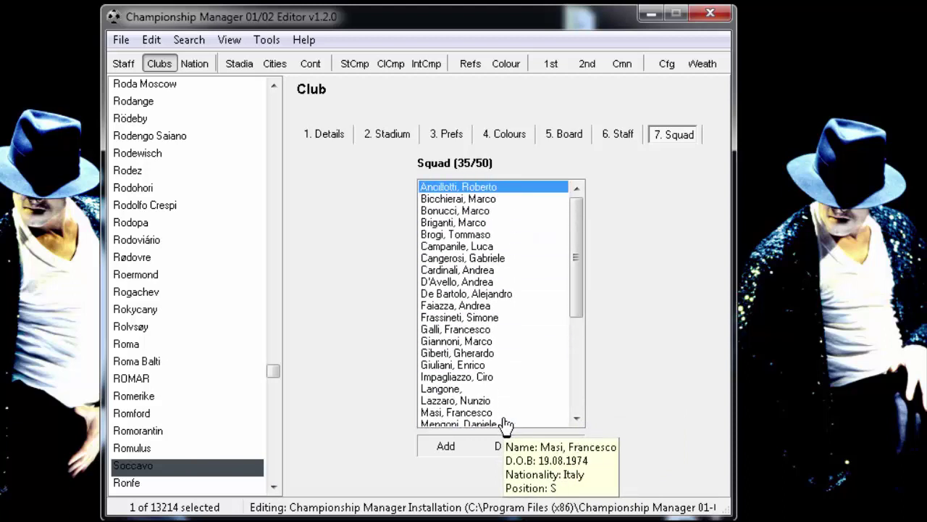
key(Delete)
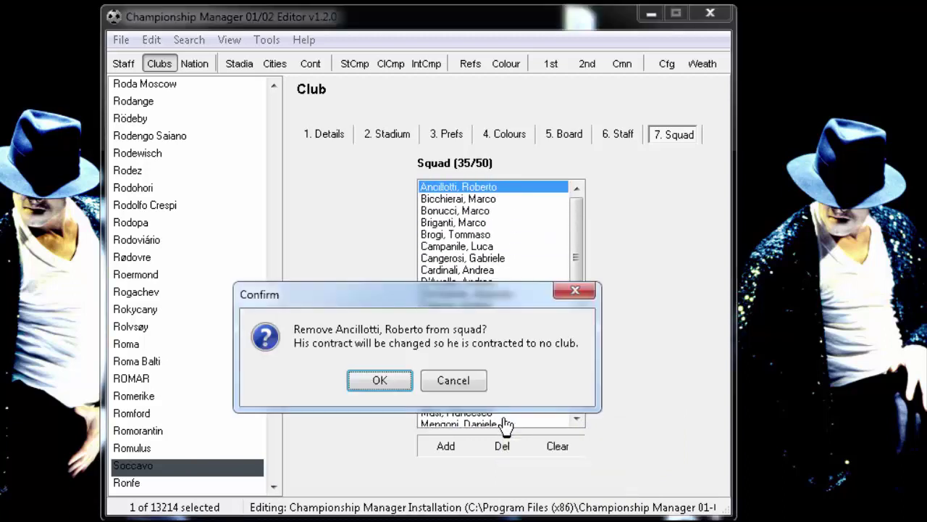
click(372, 382)
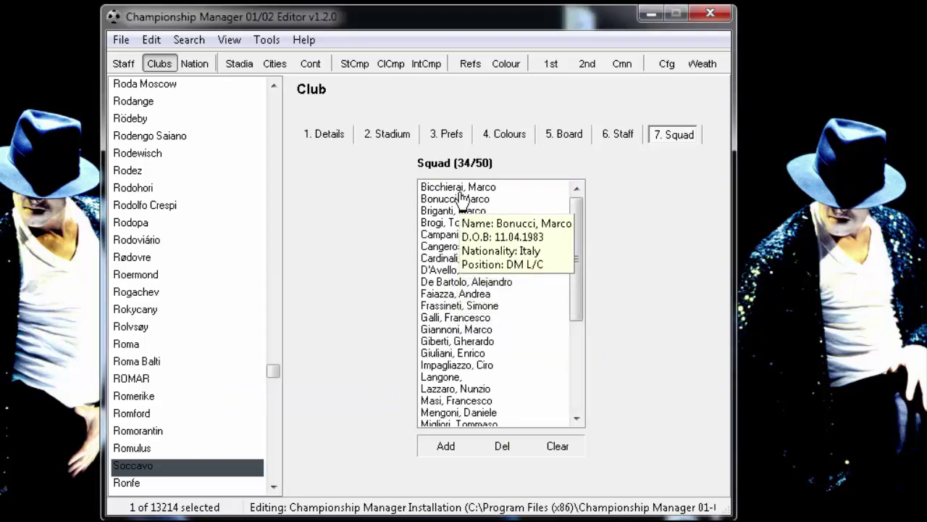
click(460, 188)
key(Delete)
click(392, 382)
click(474, 187)
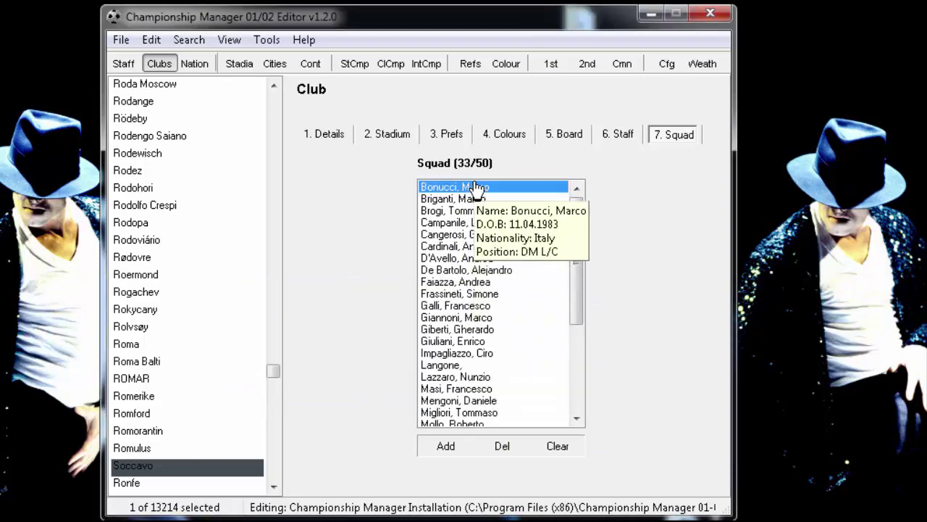
key(Delete)
key(Return)
click(476, 188)
key(Delete)
key(Return)
click(476, 188)
key(Delete)
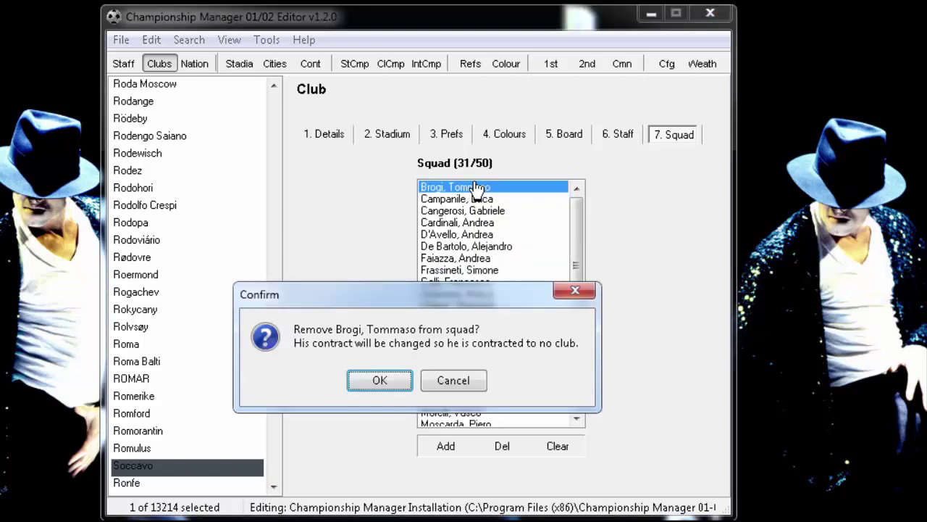
key(Return)
click(476, 188)
key(Delete)
key(Return)
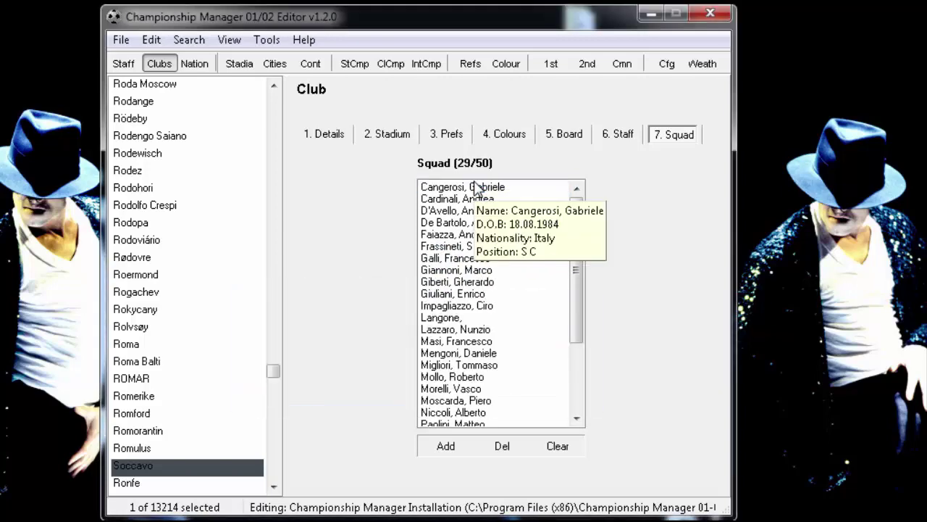
click(476, 188)
key(Delete)
key(Return)
click(476, 187)
key(Delete)
key(Return)
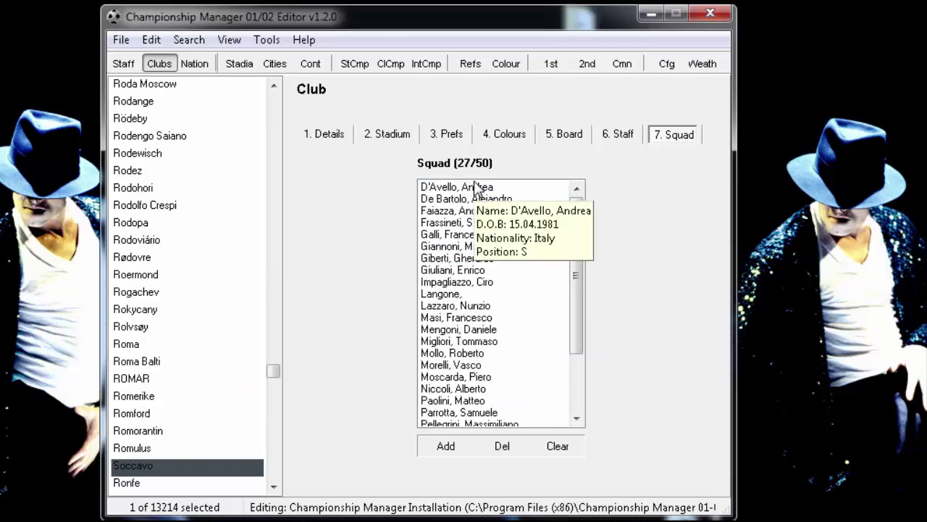
click(476, 186)
key(Delete)
key(Return)
click(476, 187)
key(Delete)
key(Return)
key(Delete)
key(Return)
key(Delete)
key(Return)
key(Delete)
key(Return)
key(Delete)
key(Return)
key(Delete)
key(Return)
key(Delete)
key(Return)
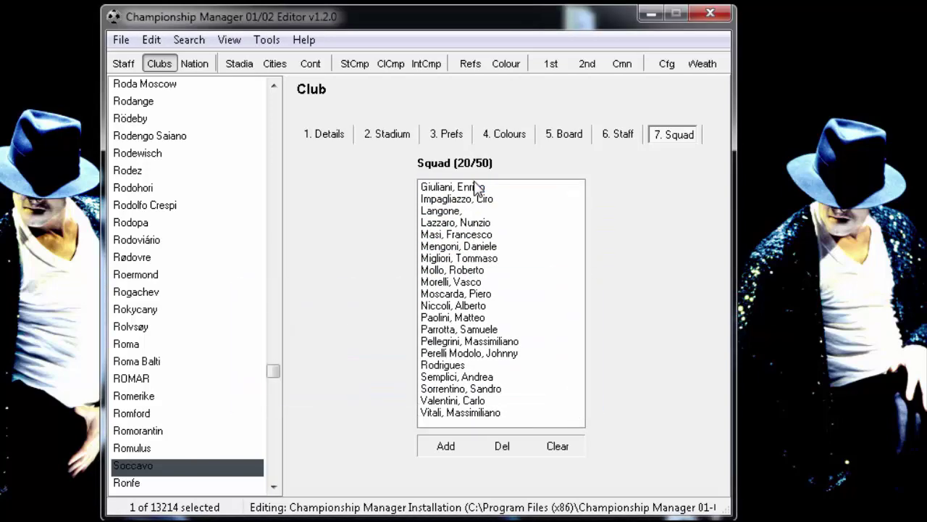
key(Delete)
key(Return)
key(Delete)
key(Return)
key(Delete)
key(Return)
click(476, 187)
key(Delete)
key(Return)
key(Delete)
key(Return)
key(Delete)
key(Return)
key(Delete)
key(Return)
key(Delete)
key(Return)
key(Delete)
key(Return)
key(Delete)
key(Return)
key(Delete)
key(Return)
key(Delete)
key(Return)
key(Delete)
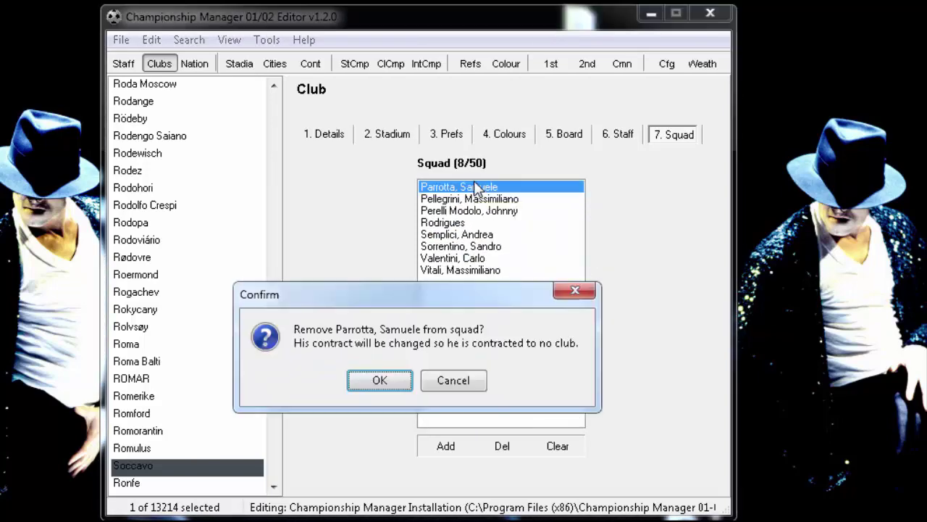
key(Return)
key(Delete)
key(Return)
key(Delete)
key(Return)
key(Delete)
key(Return)
key(Delete)
key(Return)
key(Delete)
key(Return)
key(Delete)
key(Return)
key(Delete)
key(Return)
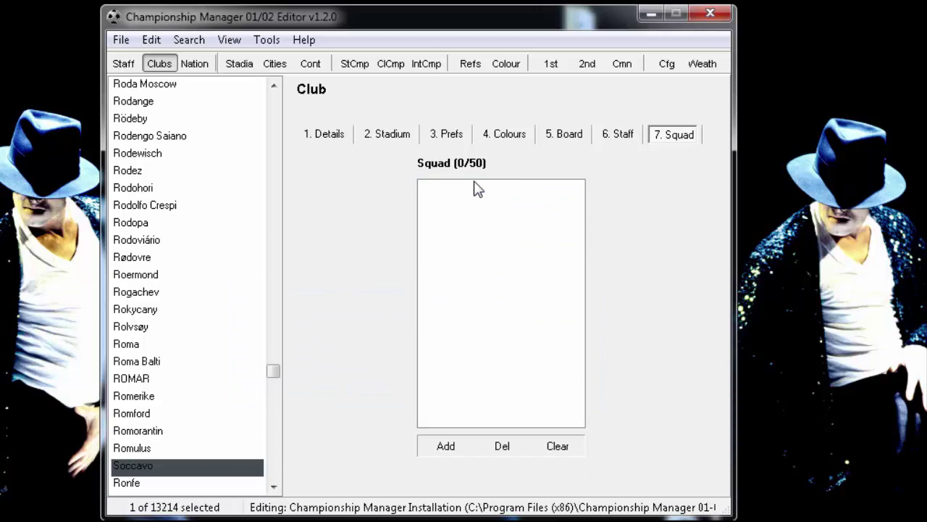
Step: Save the new colours and emptied Soccavo squad to the Championship Manager Installation data set
click(121, 40)
click(138, 94)
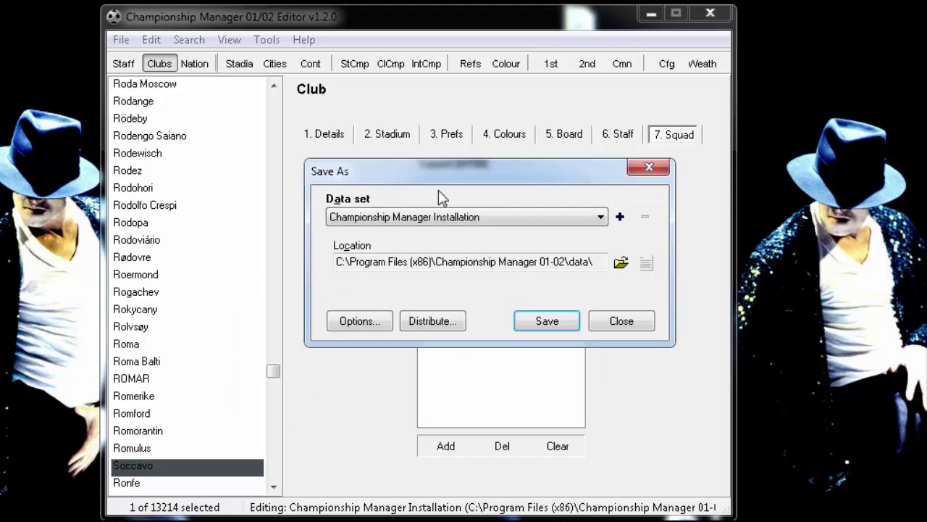
click(545, 326)
click(366, 382)
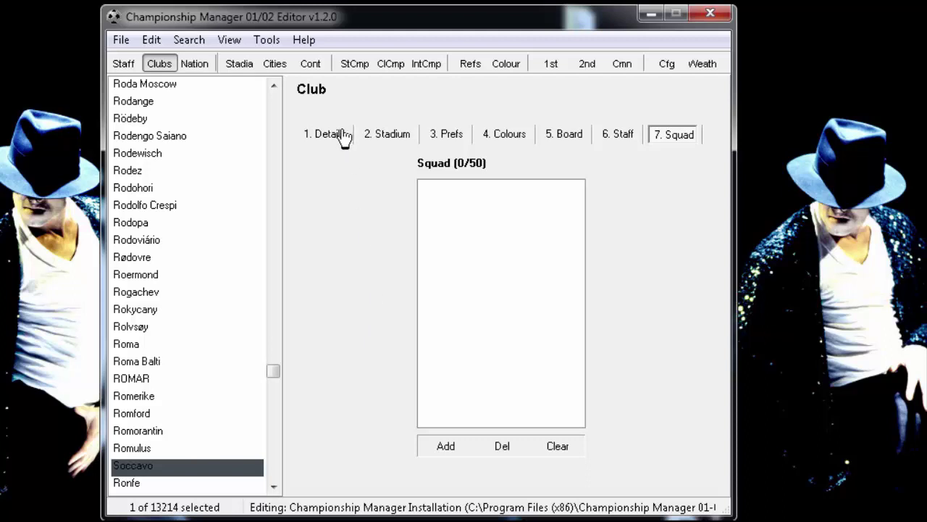
Step: Review Soccavo's staff, board, colours, preferences, stadium and general details
click(615, 138)
click(566, 138)
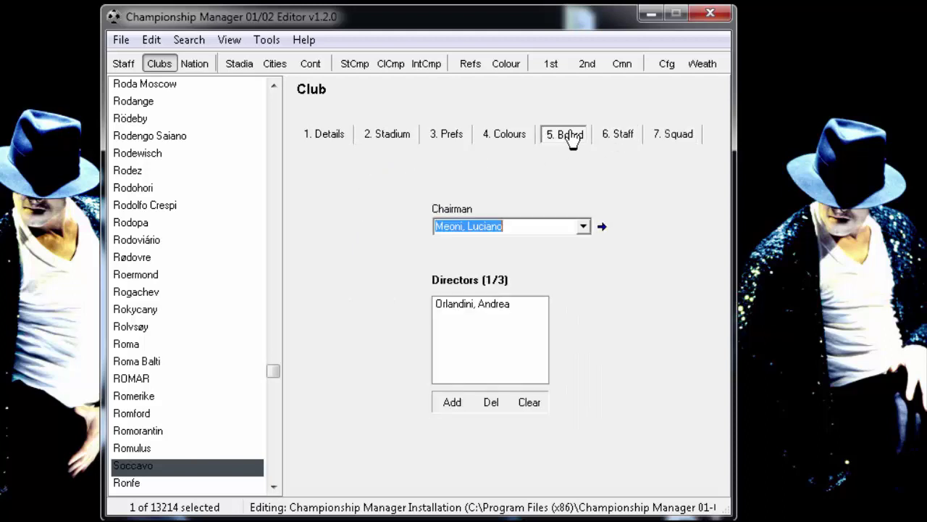
click(521, 138)
click(444, 142)
click(398, 141)
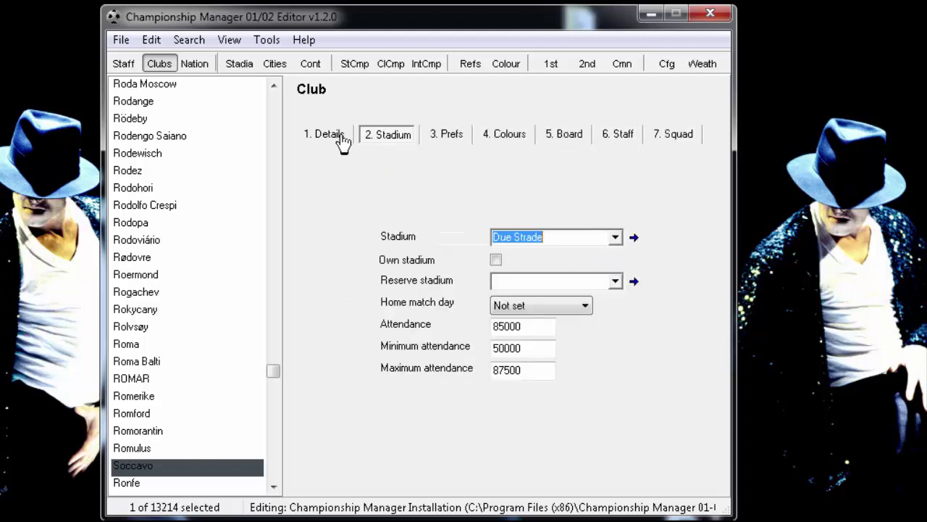
click(344, 140)
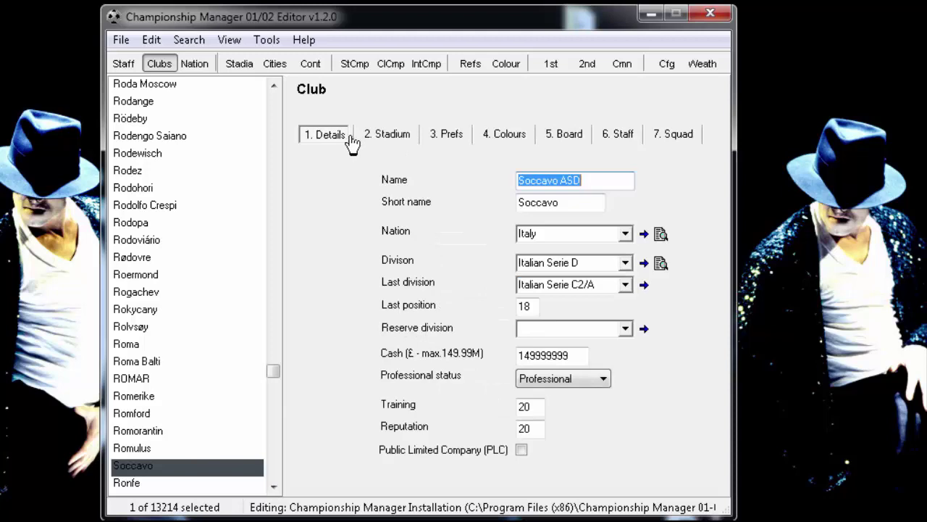
Step: Save the database again to the Championship Manager Installation data set and close the editor
click(123, 41)
click(139, 95)
click(534, 324)
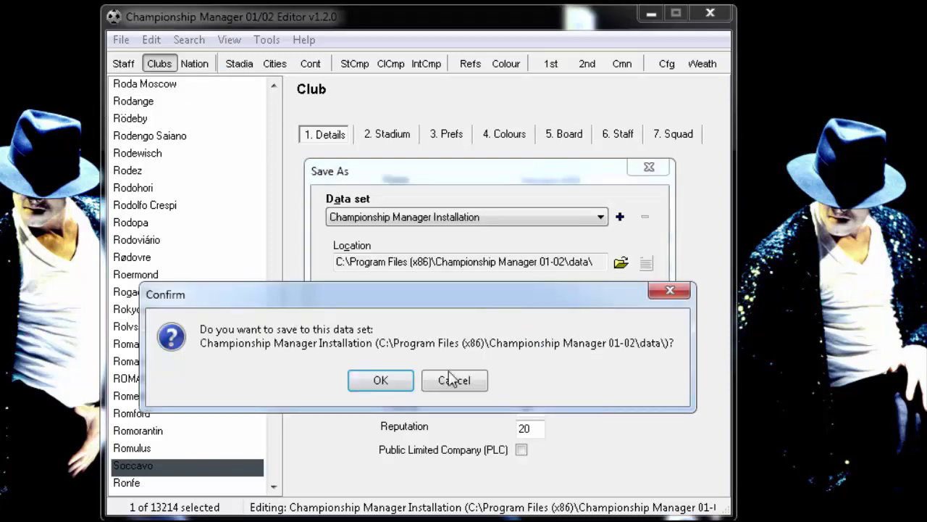
click(382, 380)
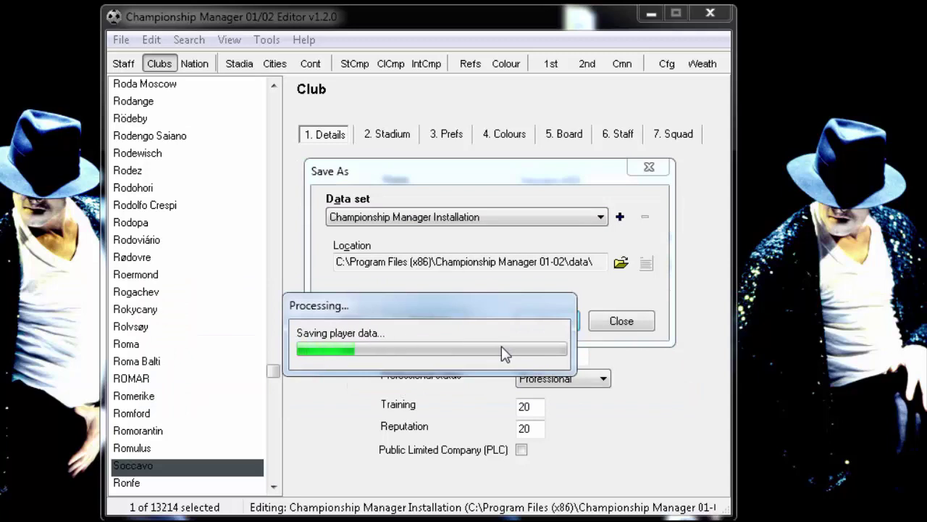
click(710, 13)
drag(425, 301, 438, 239)
click(345, 320)
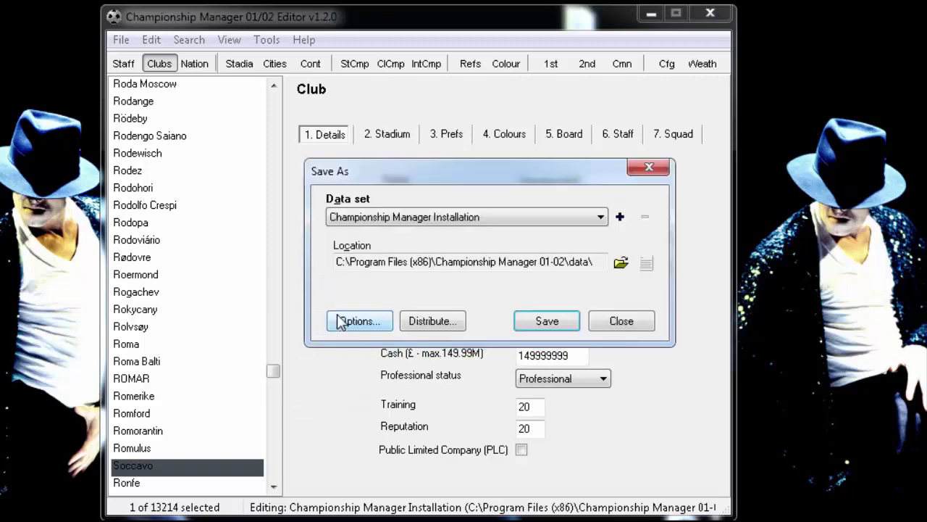
click(546, 321)
click(381, 380)
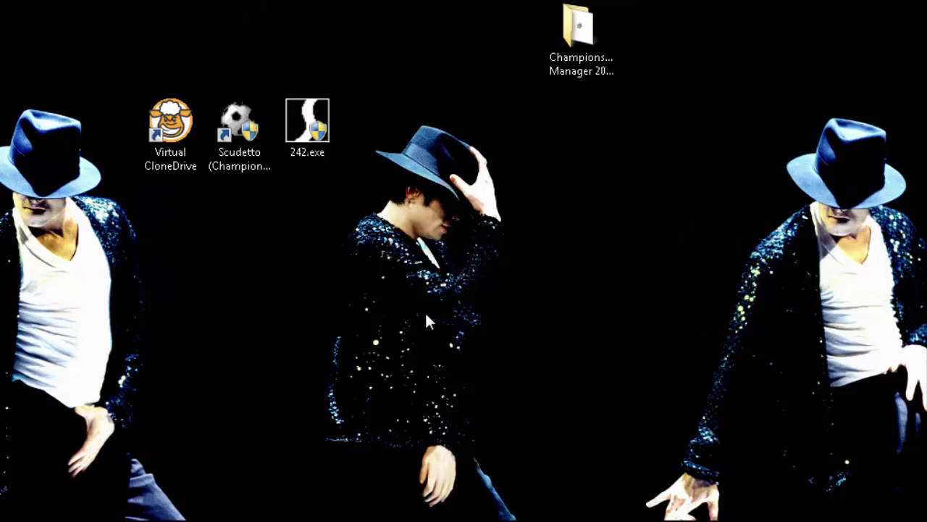
Step: Launch the Scudetto (Championship Manager) game from the desktop and start a new game
double_click(257, 146)
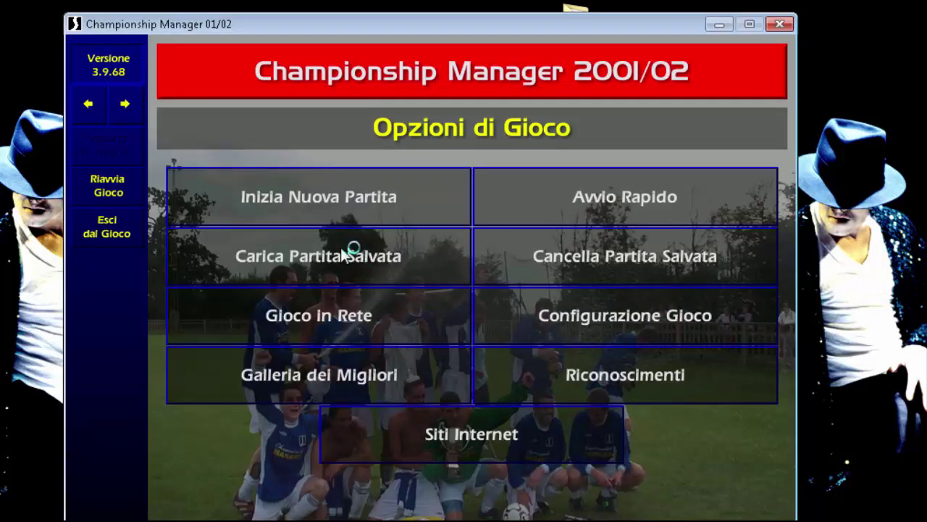
click(342, 182)
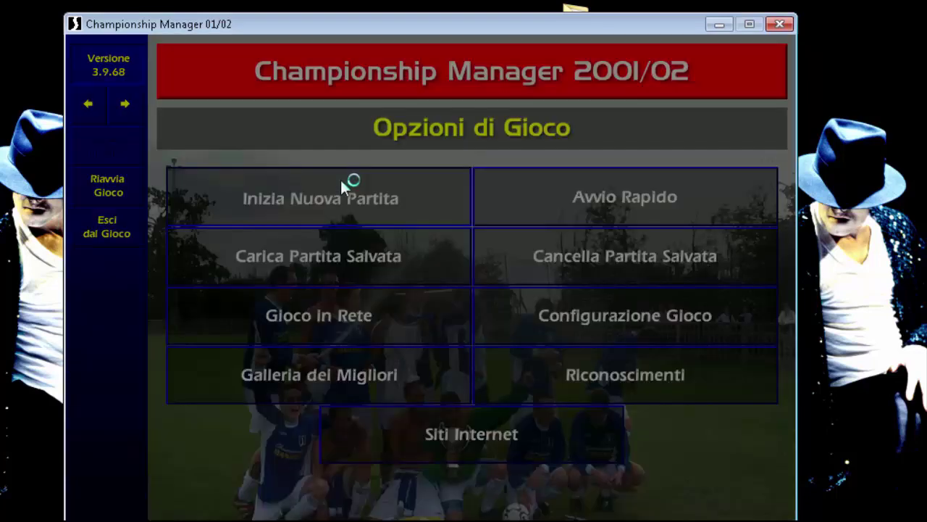